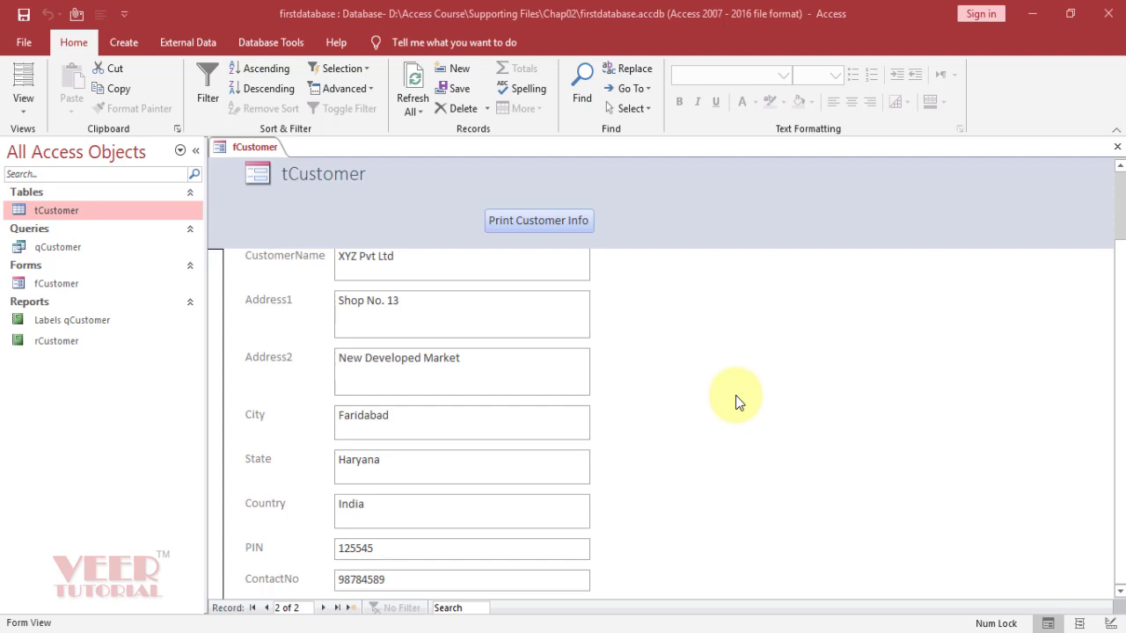
Open the tCustomer table to look at its records, then close it
scroll(735, 395, up, 1)
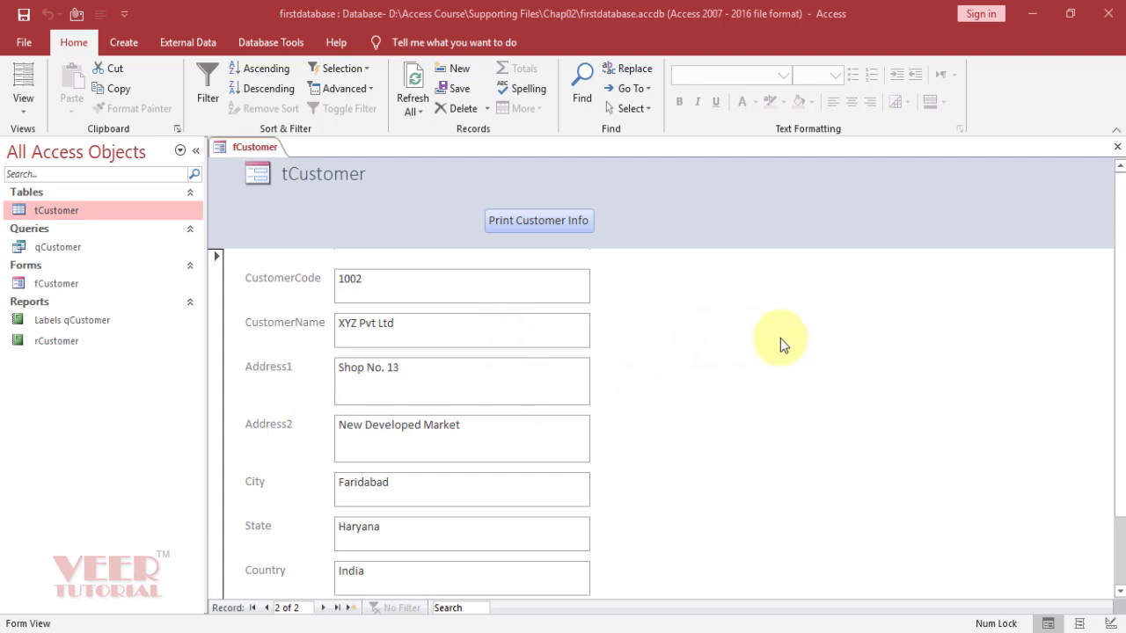
scroll(730, 341, down, 1)
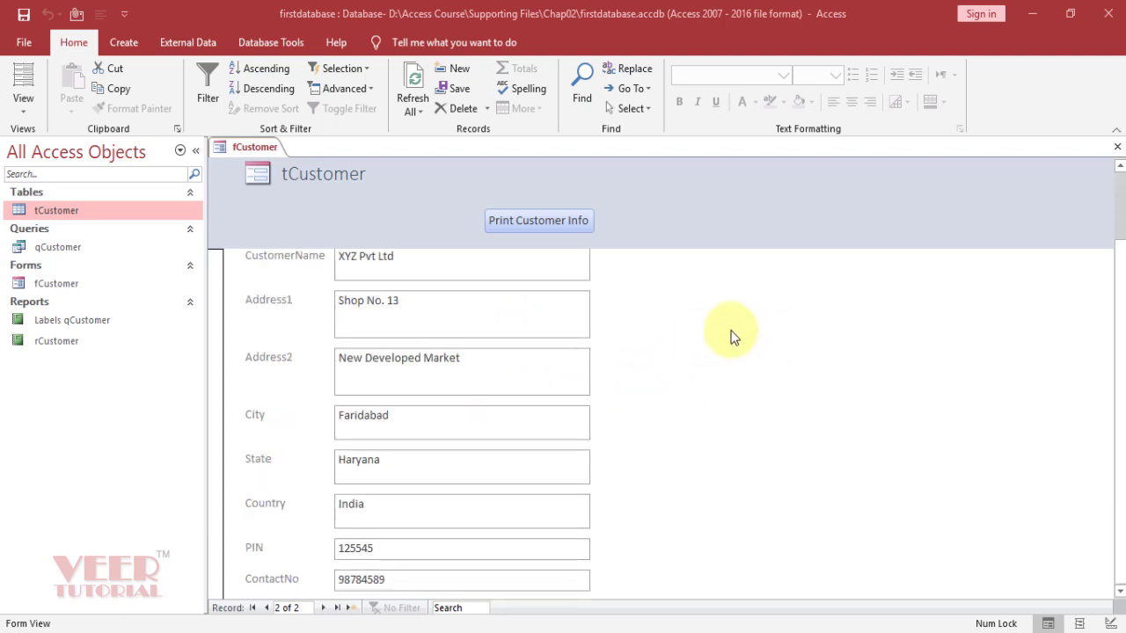
double_click(100, 210)
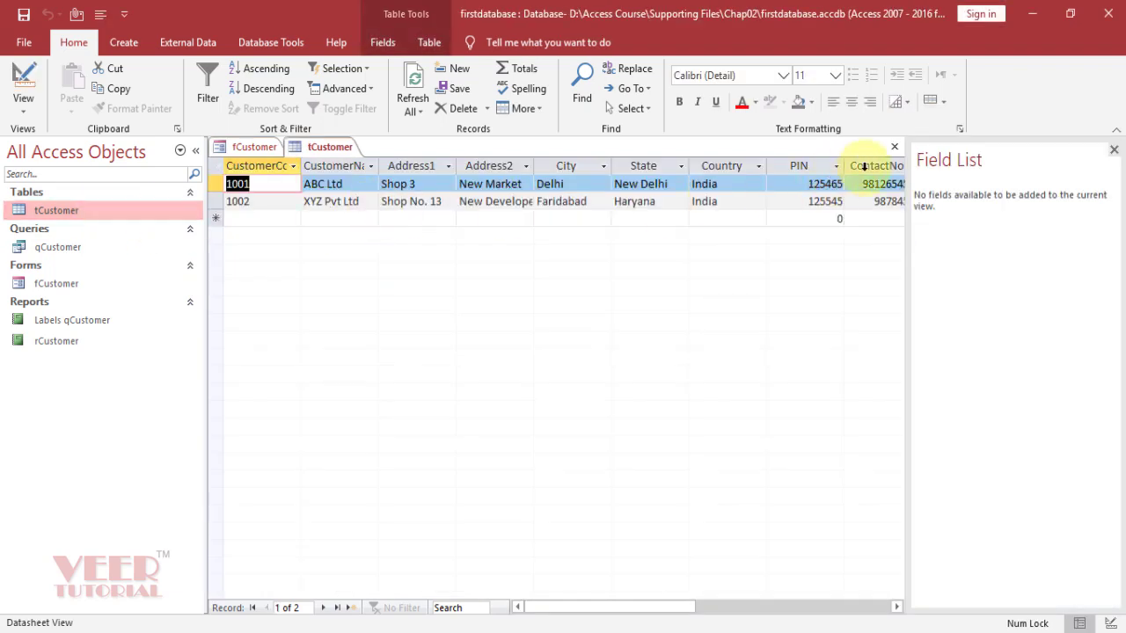
click(894, 146)
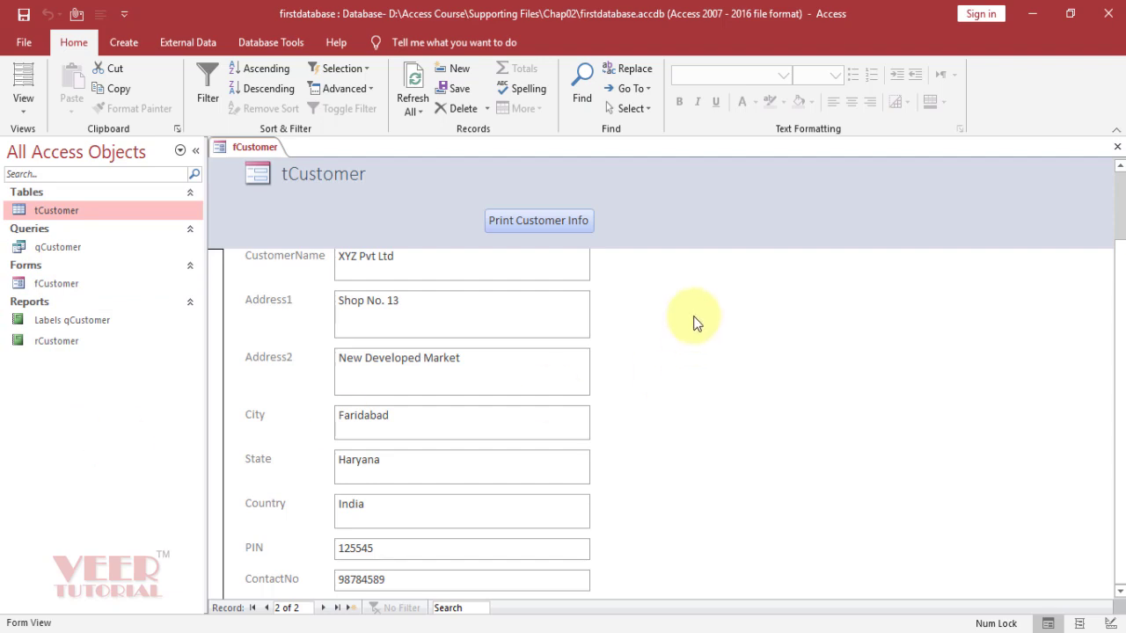
Open the Labels qCustomer report, then bring up the Create ribbon
click(527, 222)
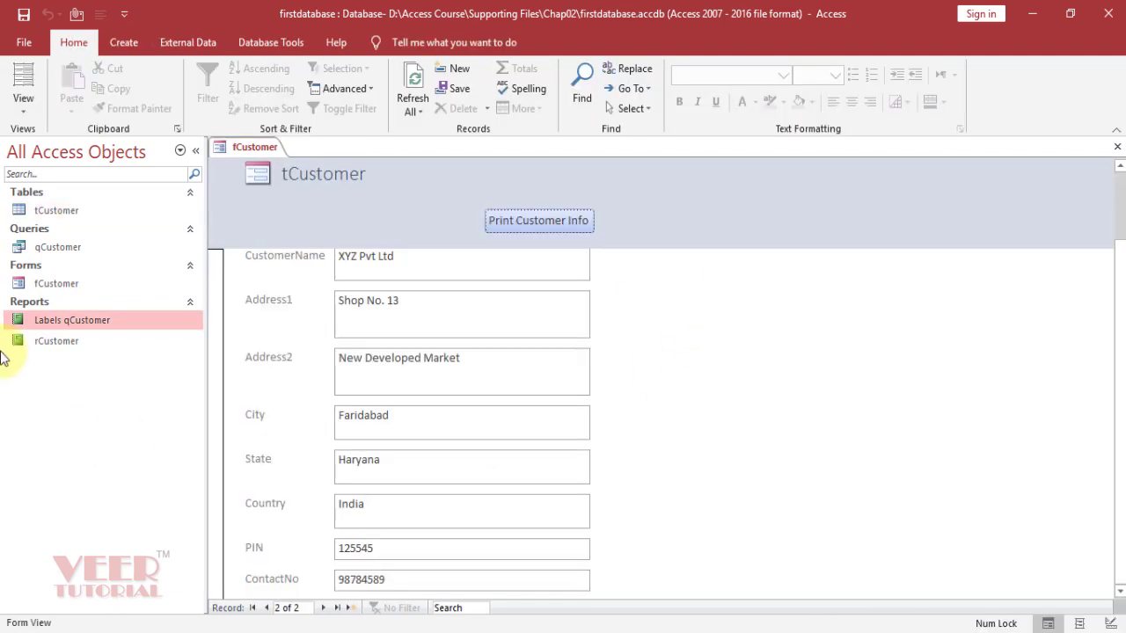
double_click(97, 321)
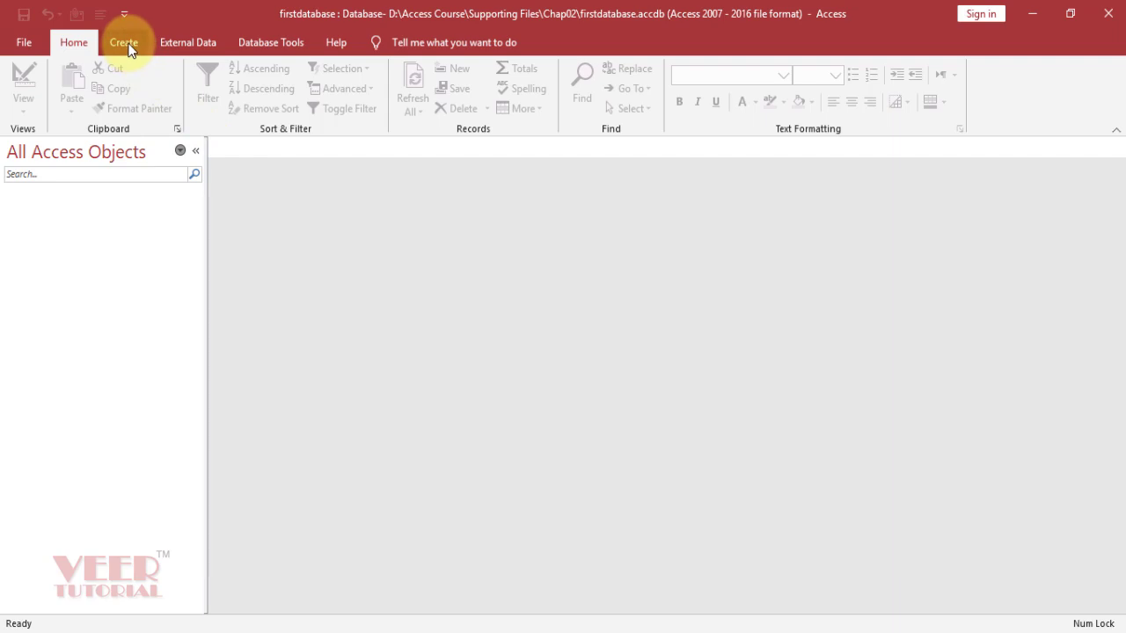
click(128, 48)
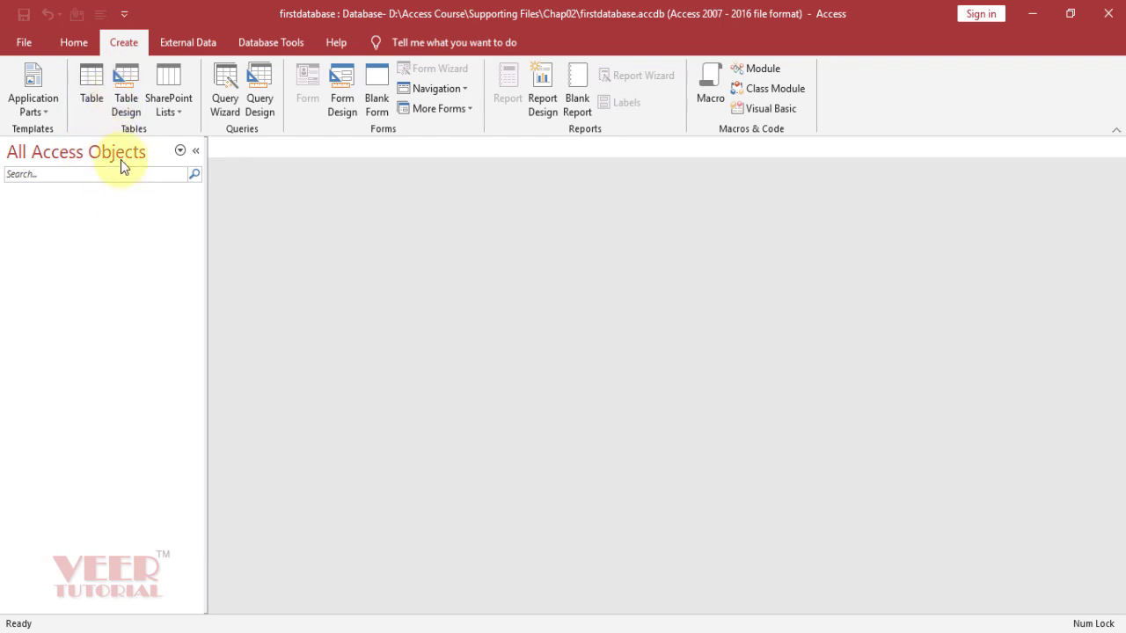
Start a new Table Design with its first field named CustomerCode
click(129, 102)
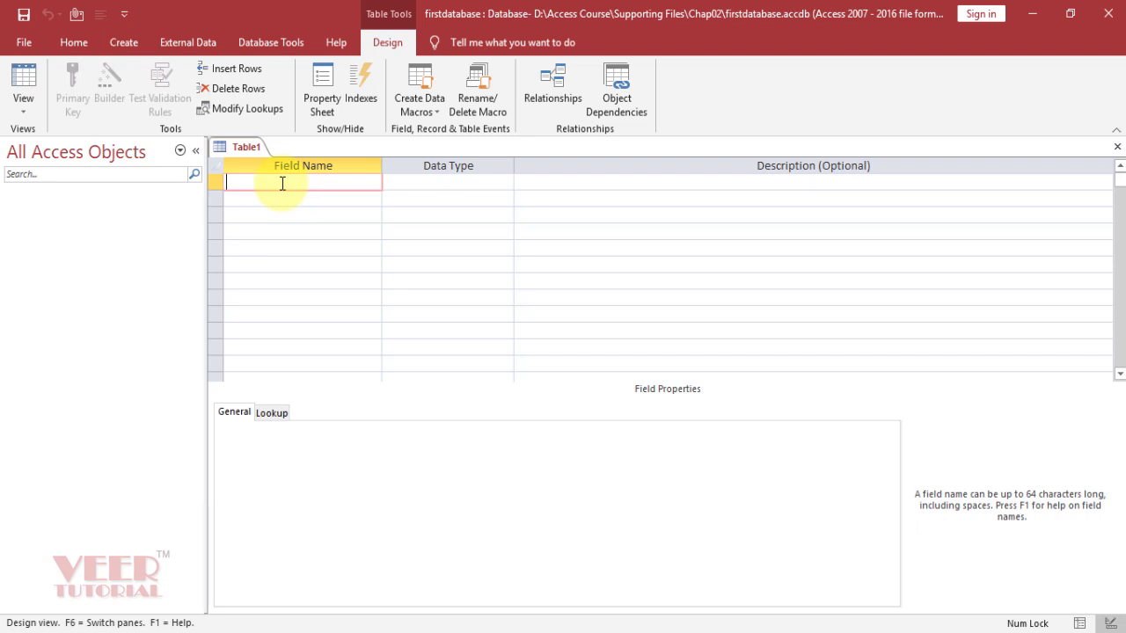
text(CustomerCode)
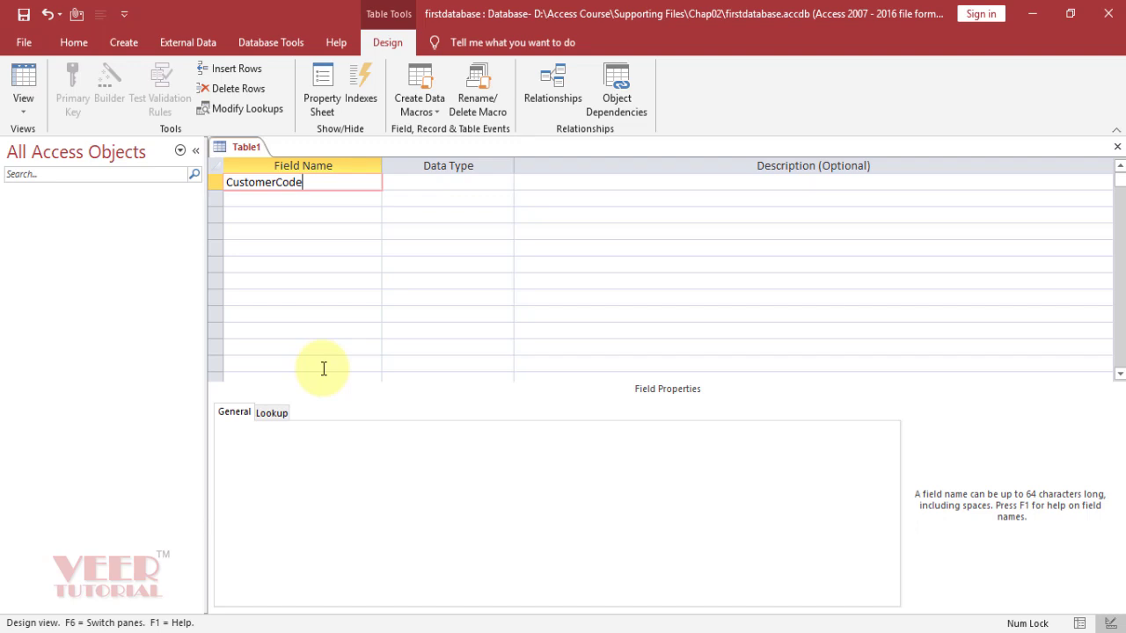
Give CustomerCode the Short Text data type with field size 255
key(Tab)
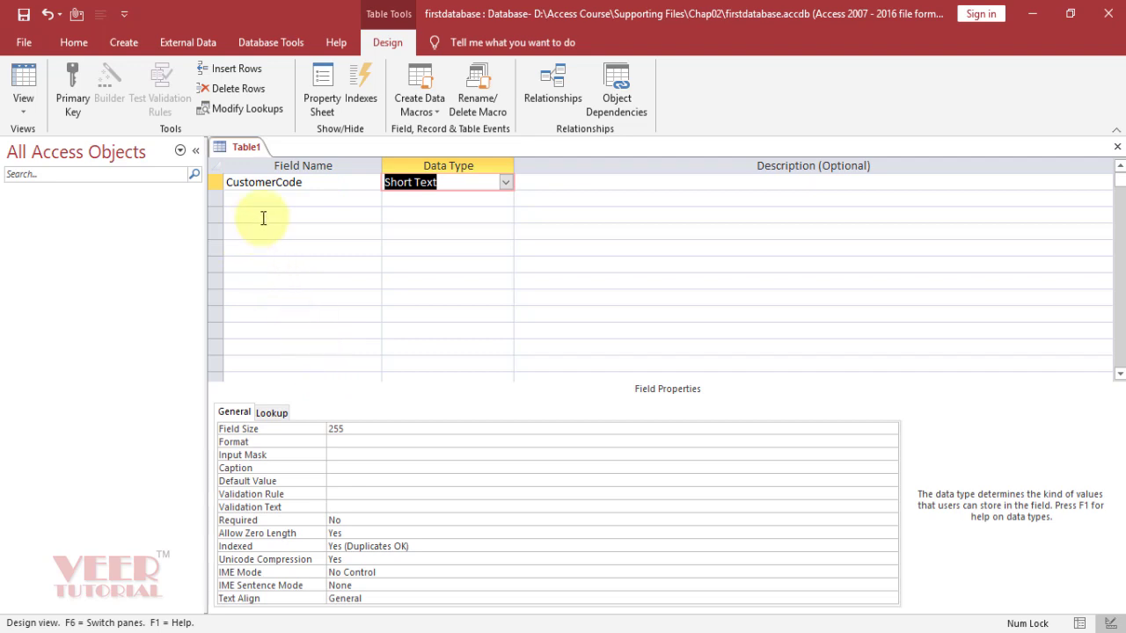
click(506, 183)
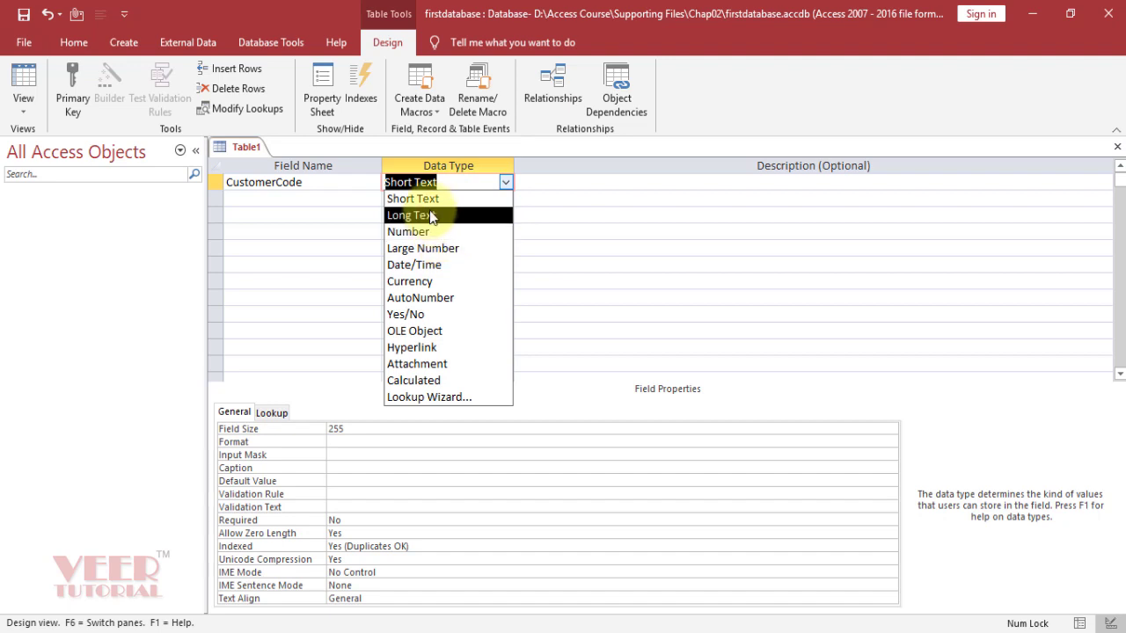
click(333, 186)
click(333, 187)
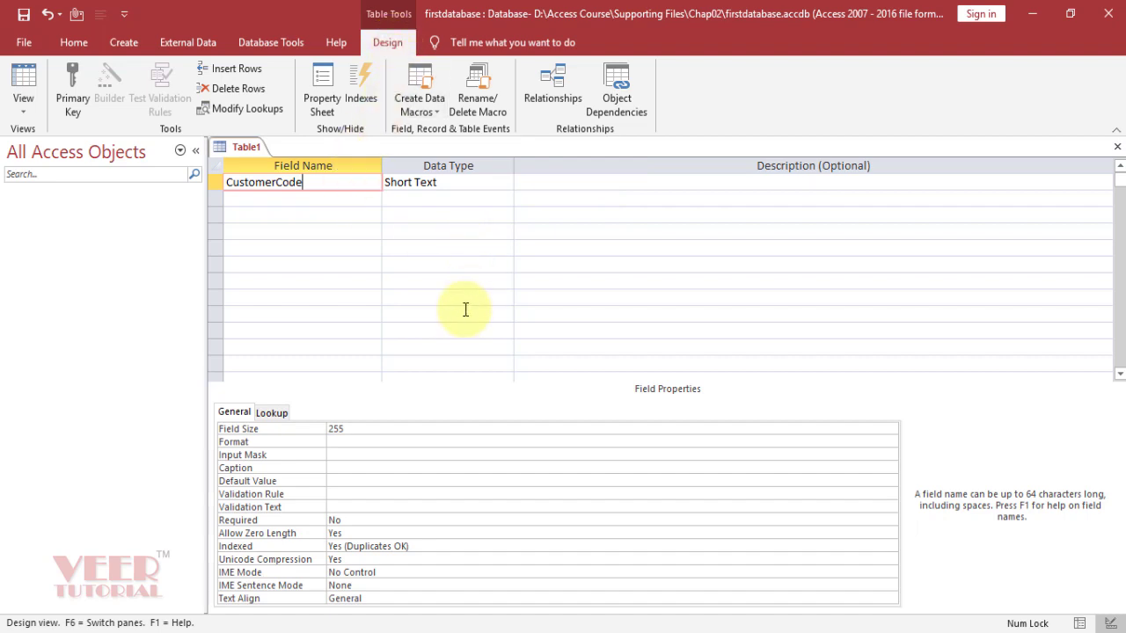
Mark CustomerCode as Table1's primary key, indexed with no duplicates
click(77, 85)
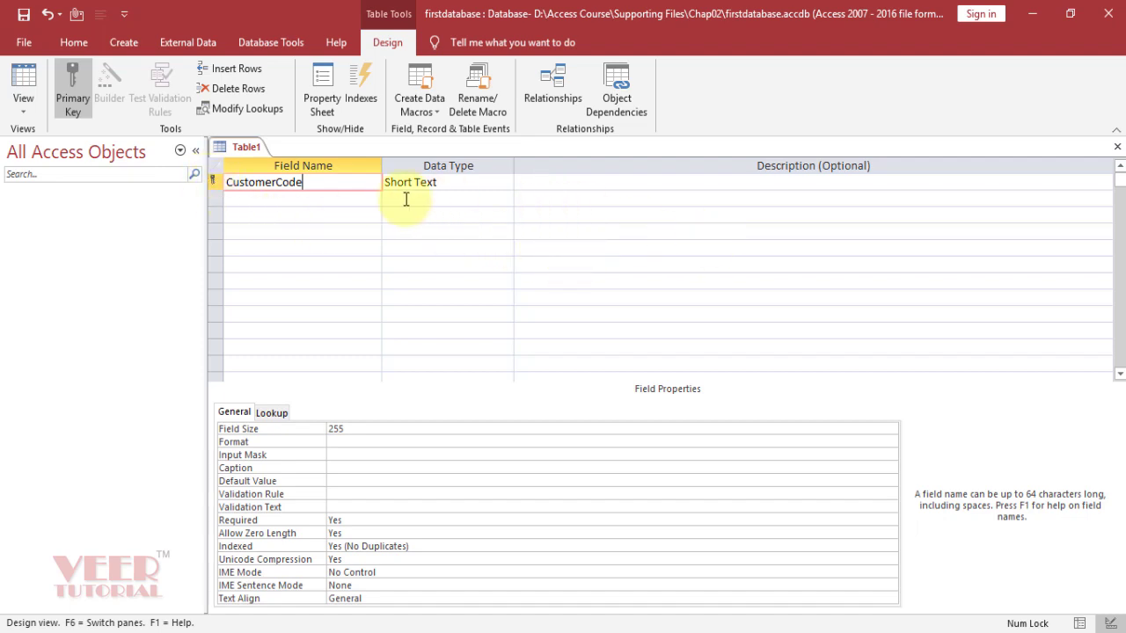
click(360, 198)
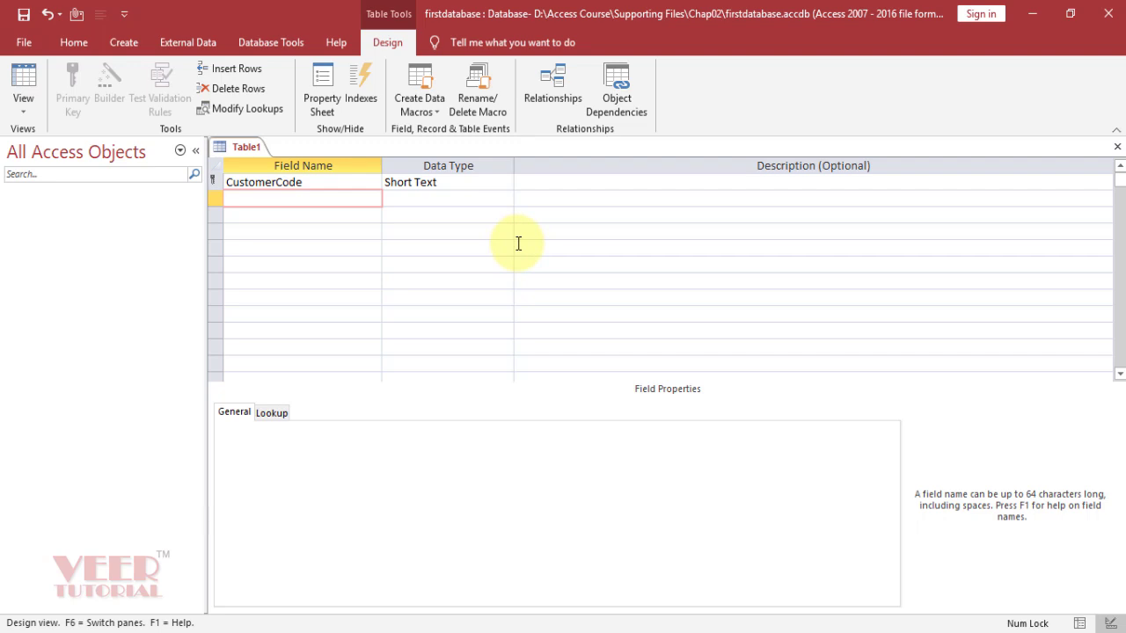
Add CustomerName as Short Text and Address1 as Long Text fields
text(CustomerName)
key(Tab)
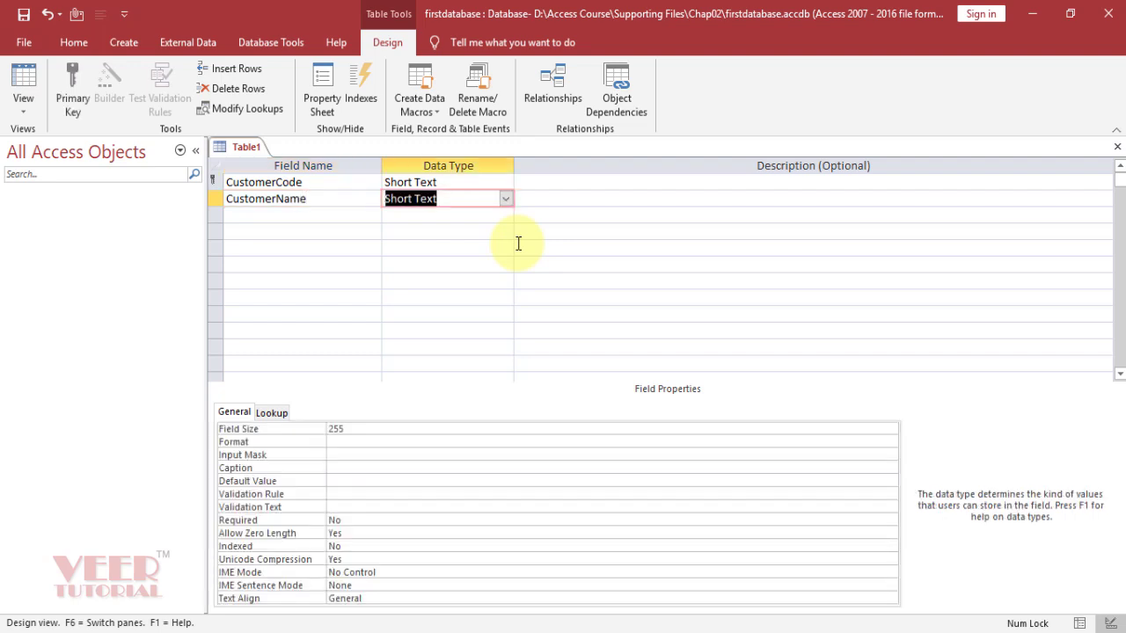
key(Tab)
key(Tab)
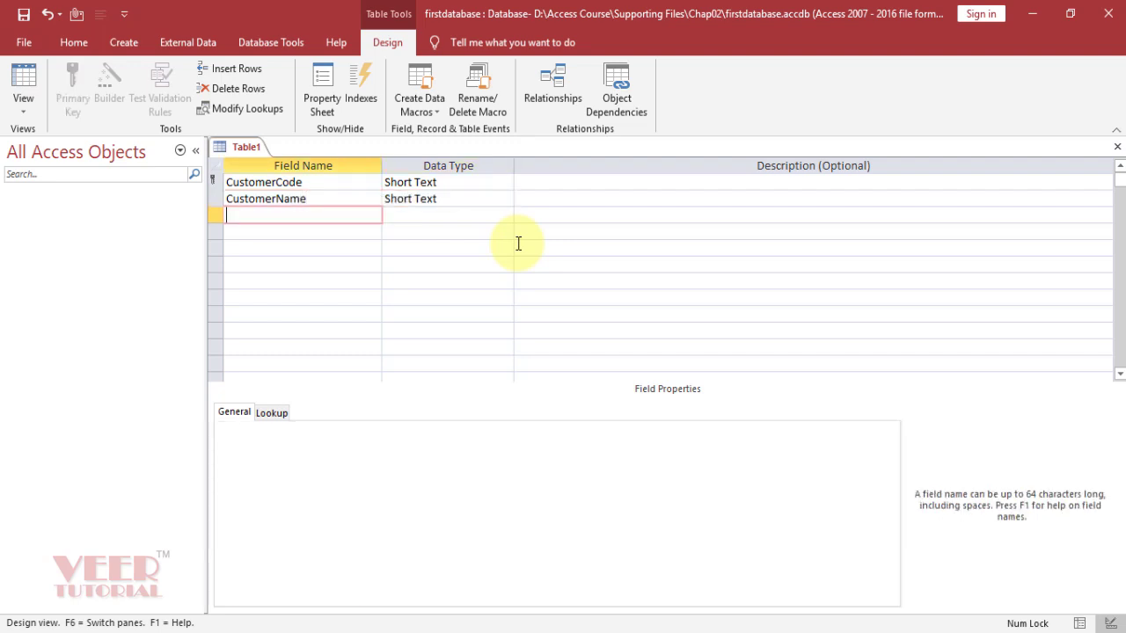
text(Address1)
key(Tab)
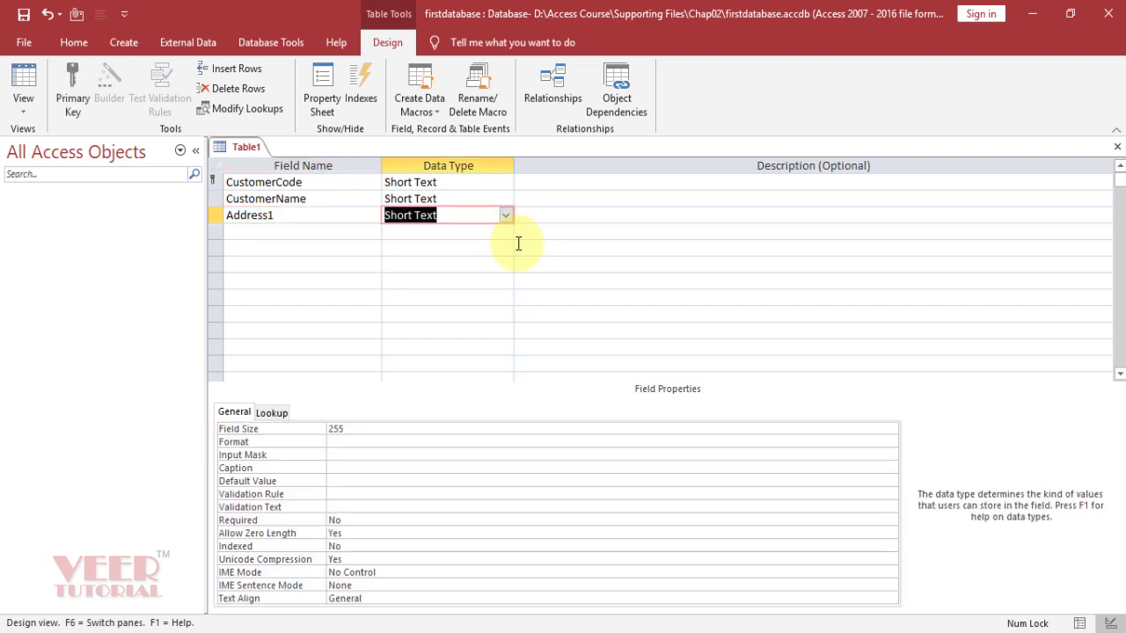
click(505, 216)
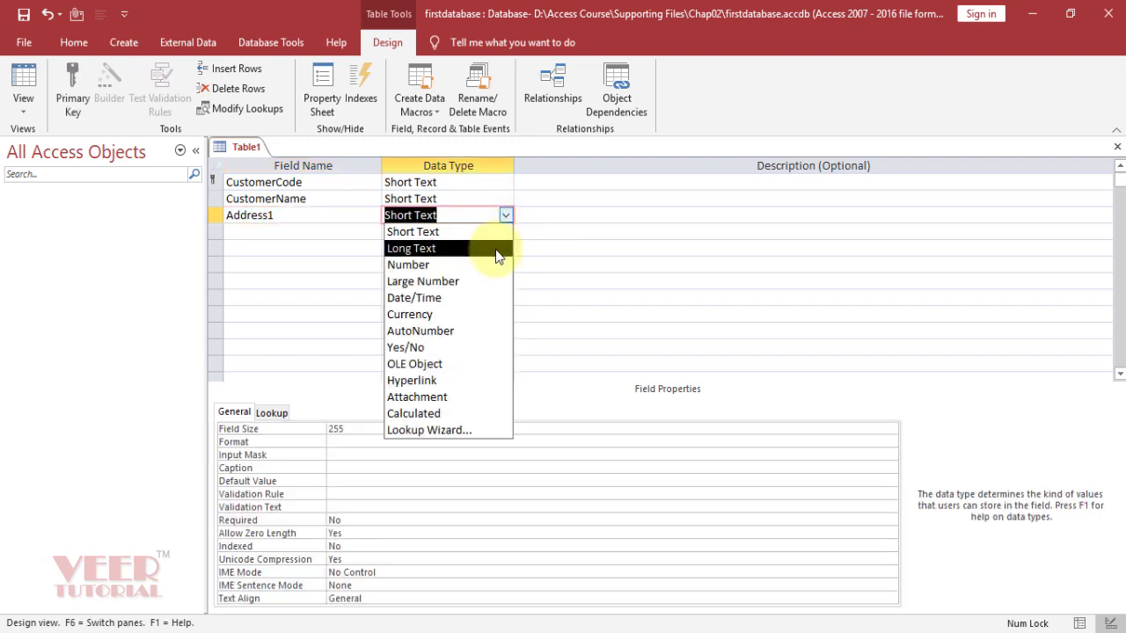
click(497, 248)
key(Tab)
key(Tab)
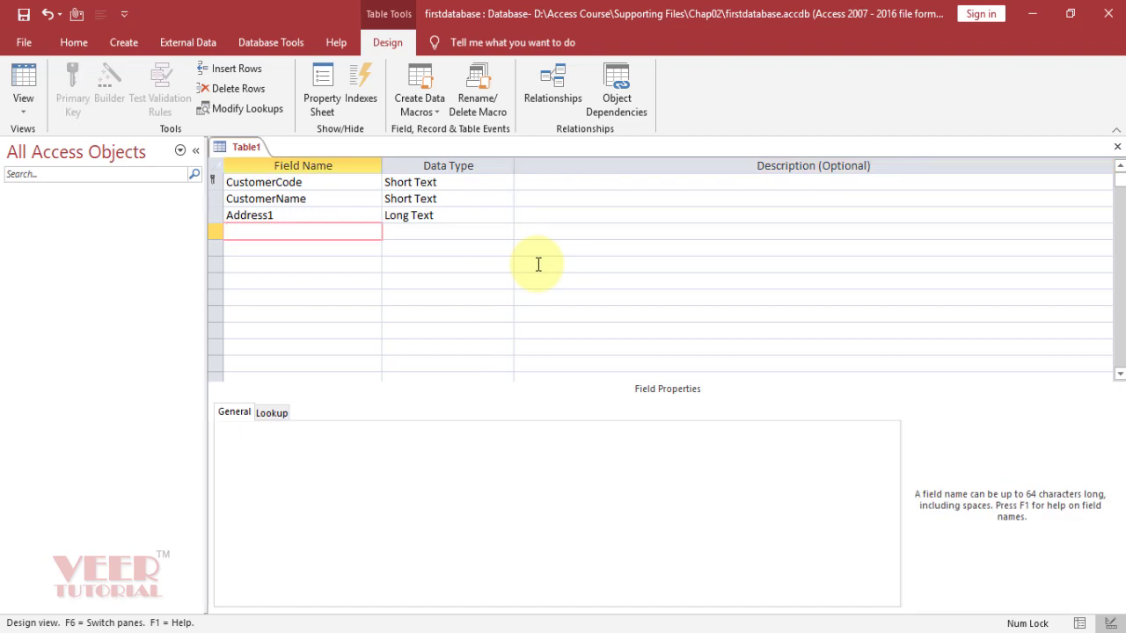
Add Address2 as Long Text, plus City, State and Country as Short Text
text(Address2)
key(Tab)
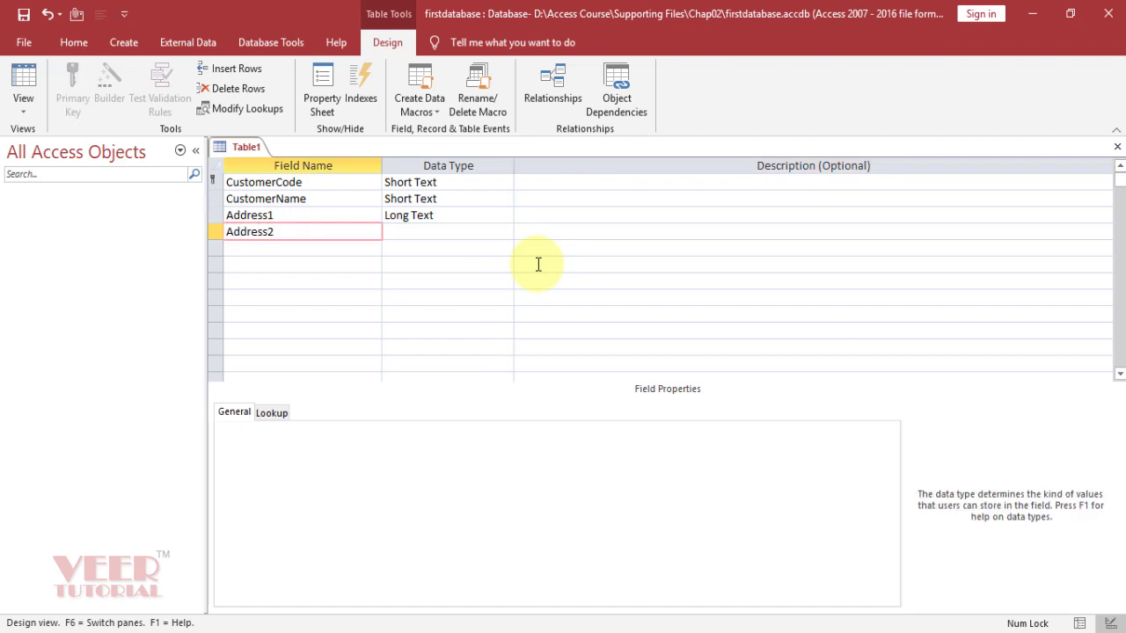
click(505, 232)
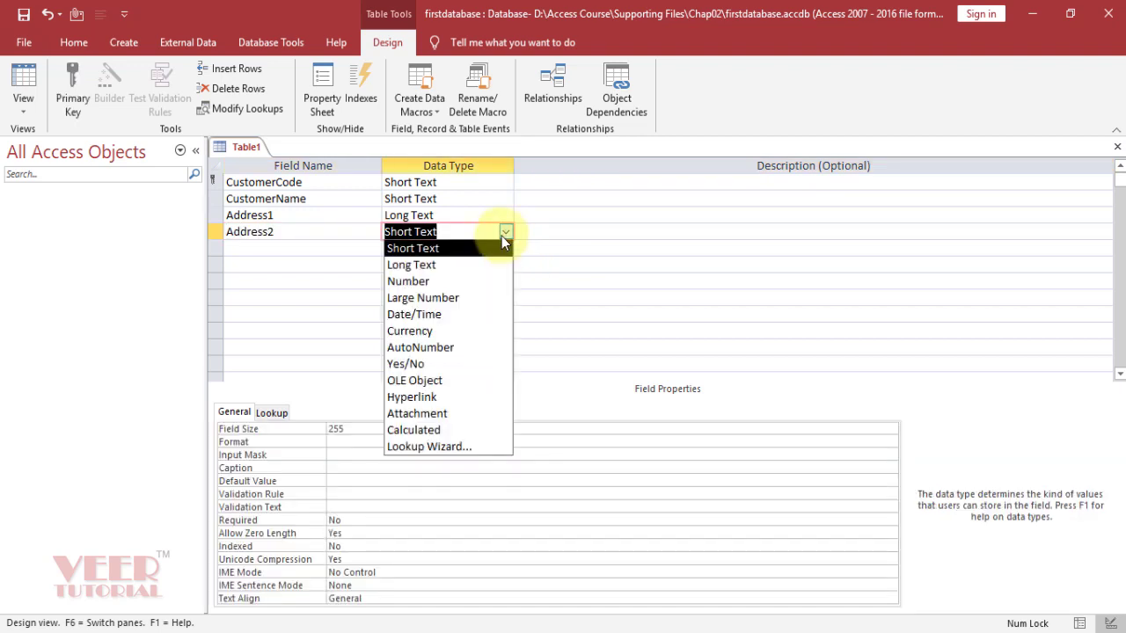
click(421, 265)
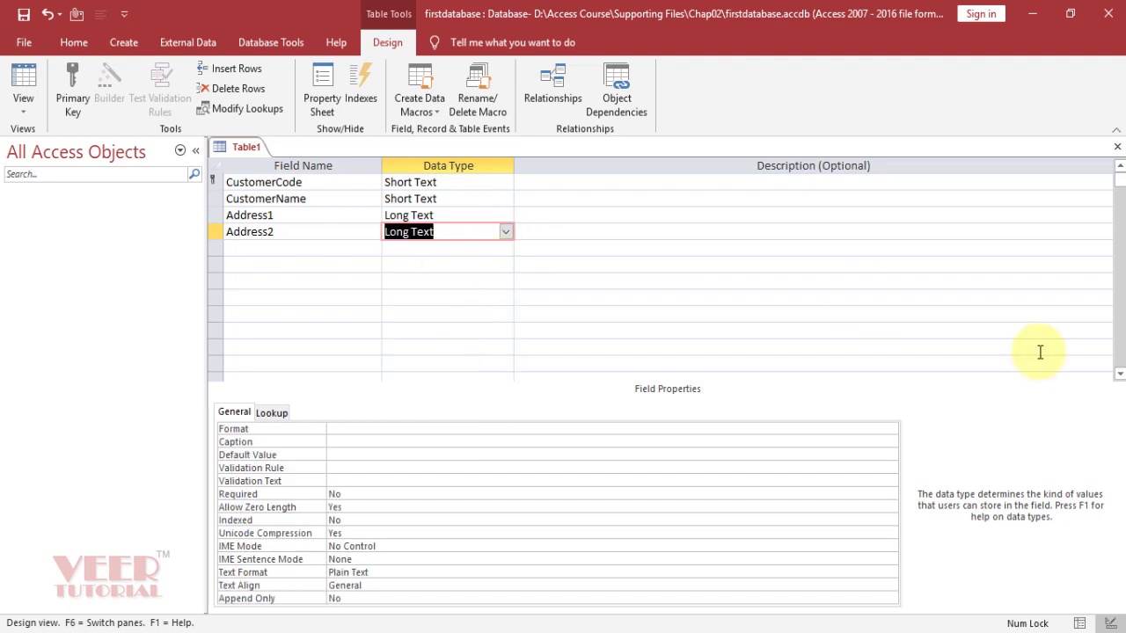
key(Tab)
key(Tab)
text(City)
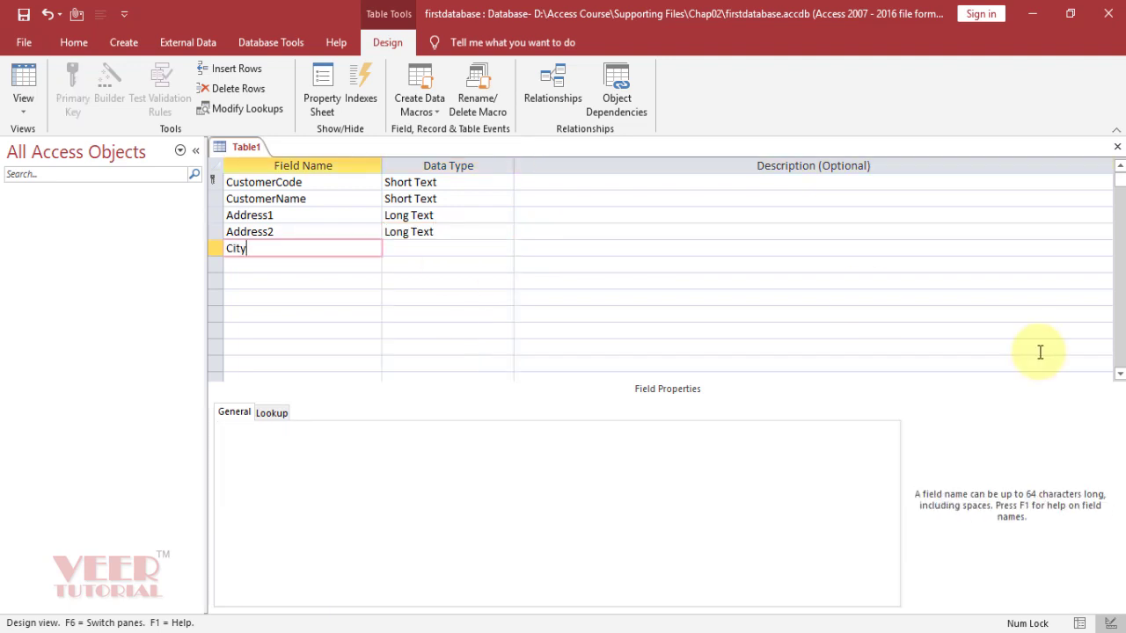
key(Tab)
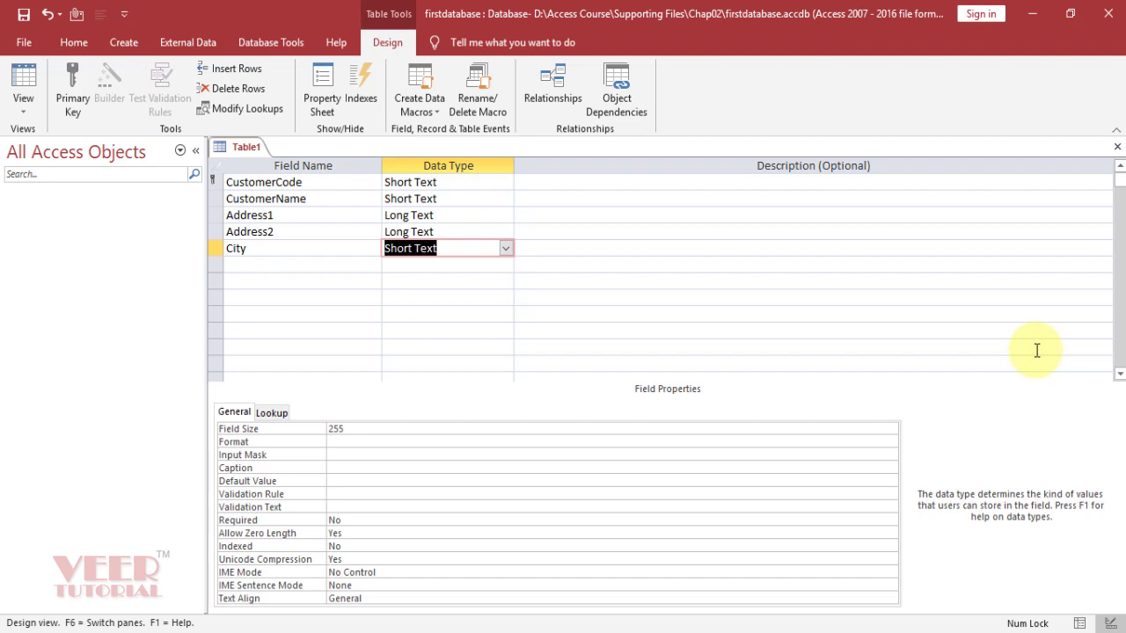
key(Tab)
key(Tab)
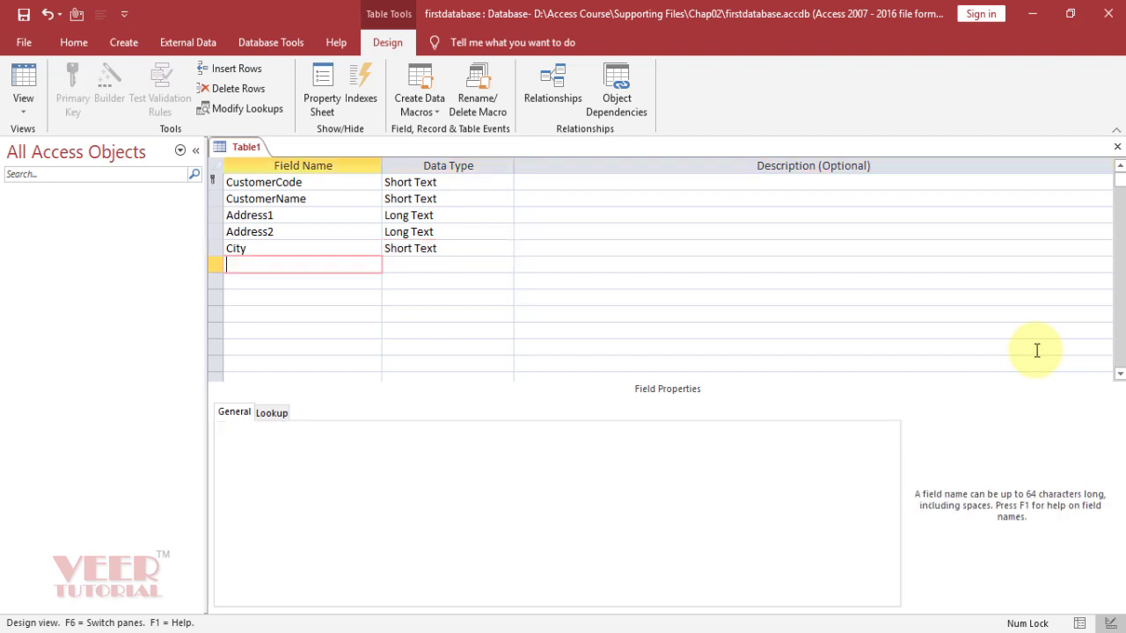
text(State)
key(Tab)
key(Tab)
key(Tab)
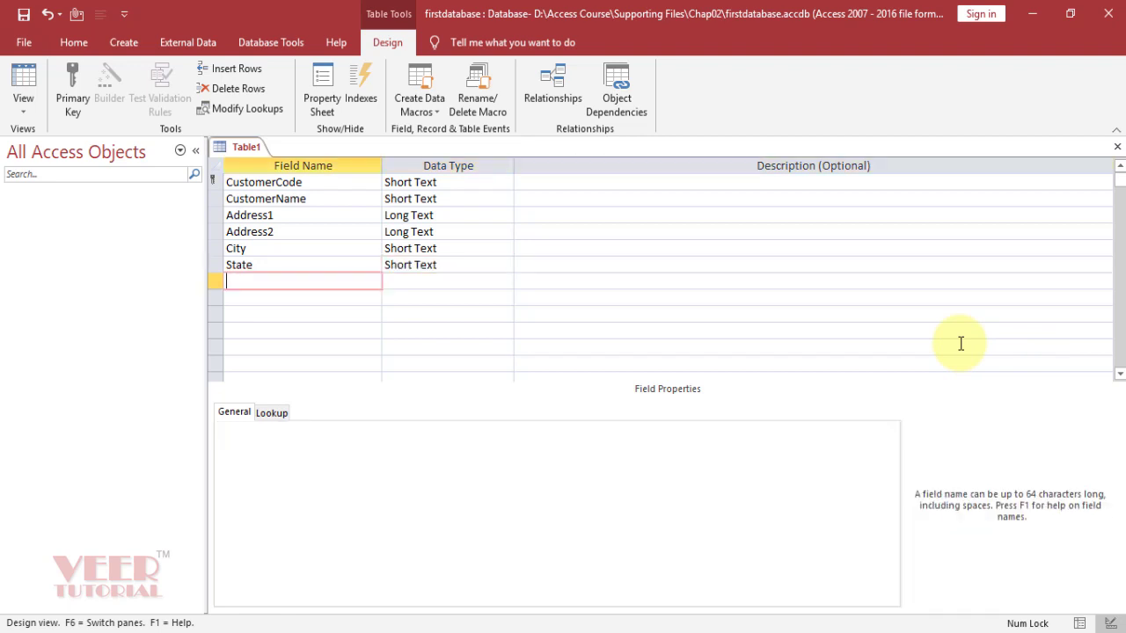
text(Country)
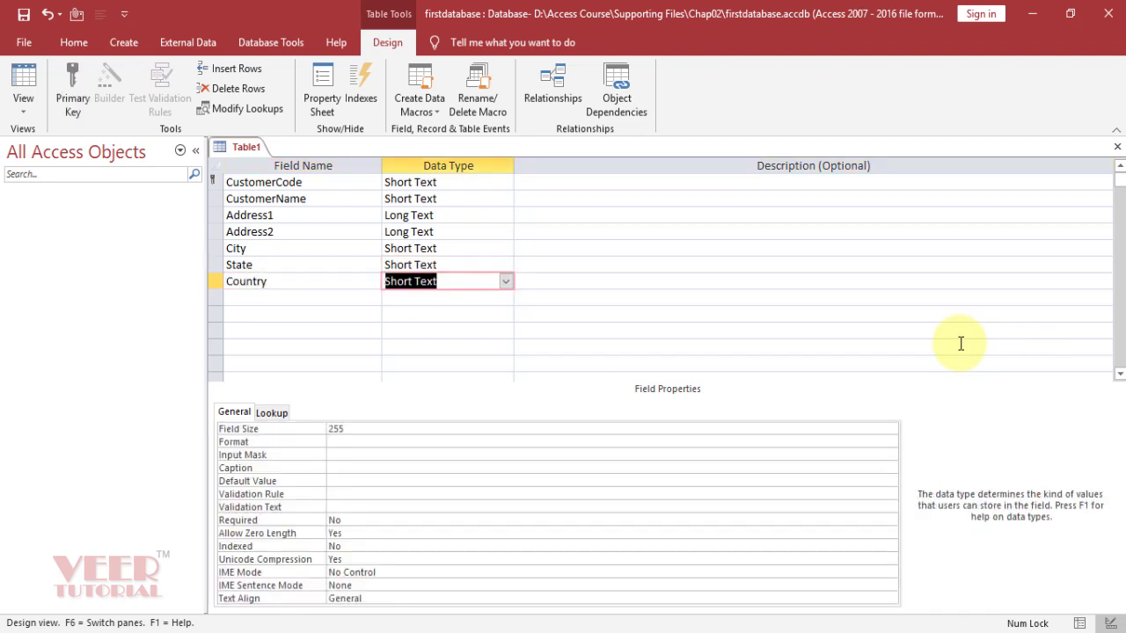
key(Tab)
key(Tab)
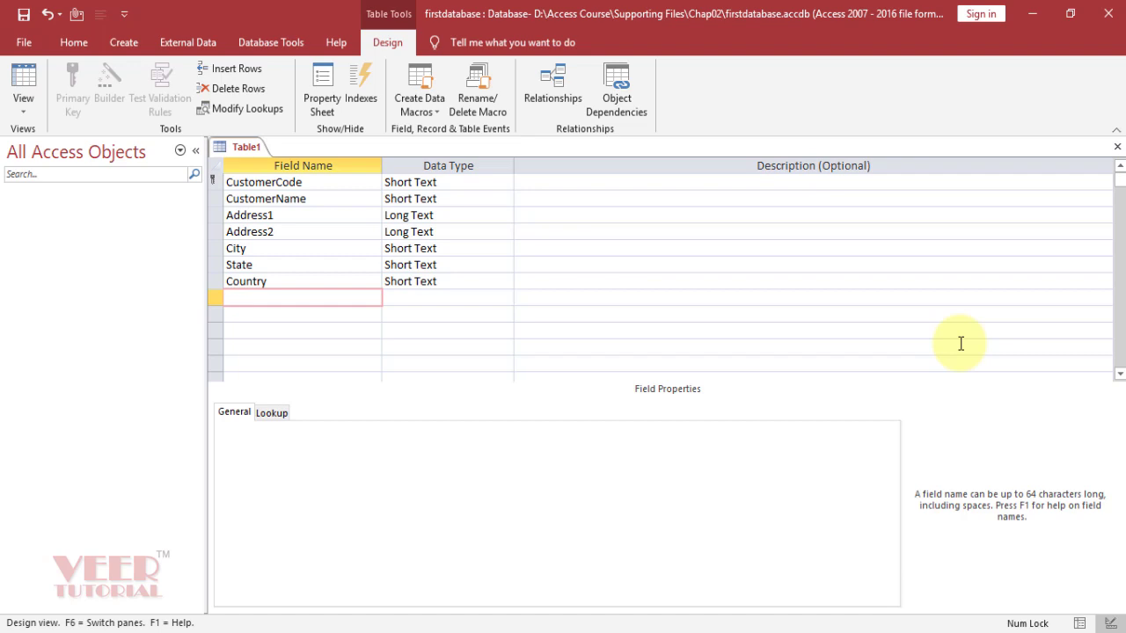
Add PIN and ContactNo as Number fields, then save the table
text(PIN)
key(Tab)
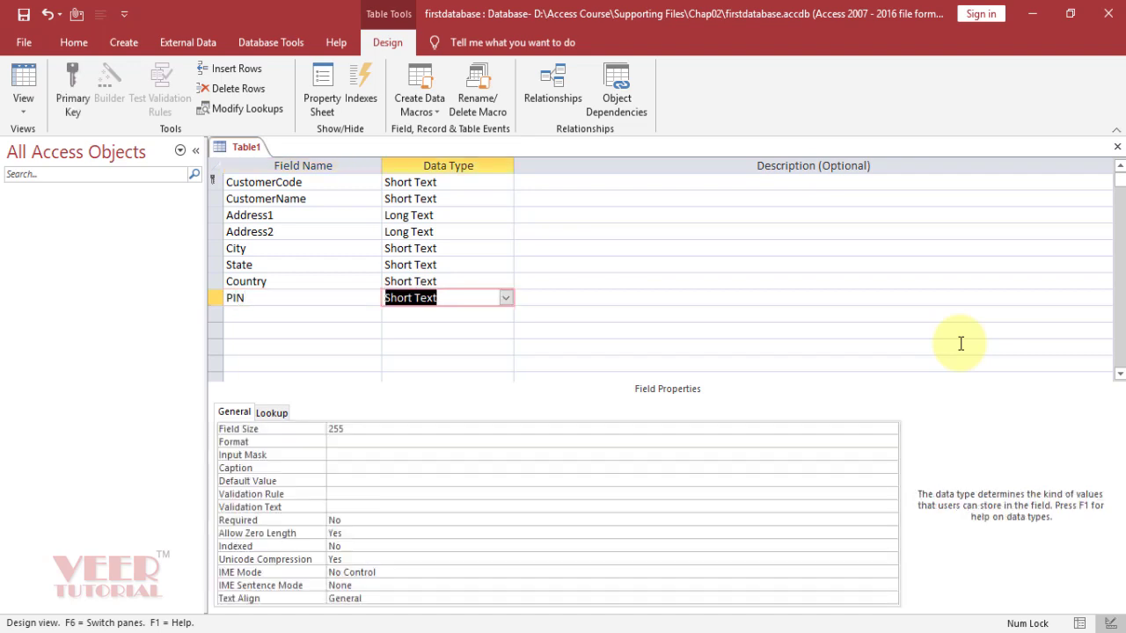
click(505, 298)
click(452, 350)
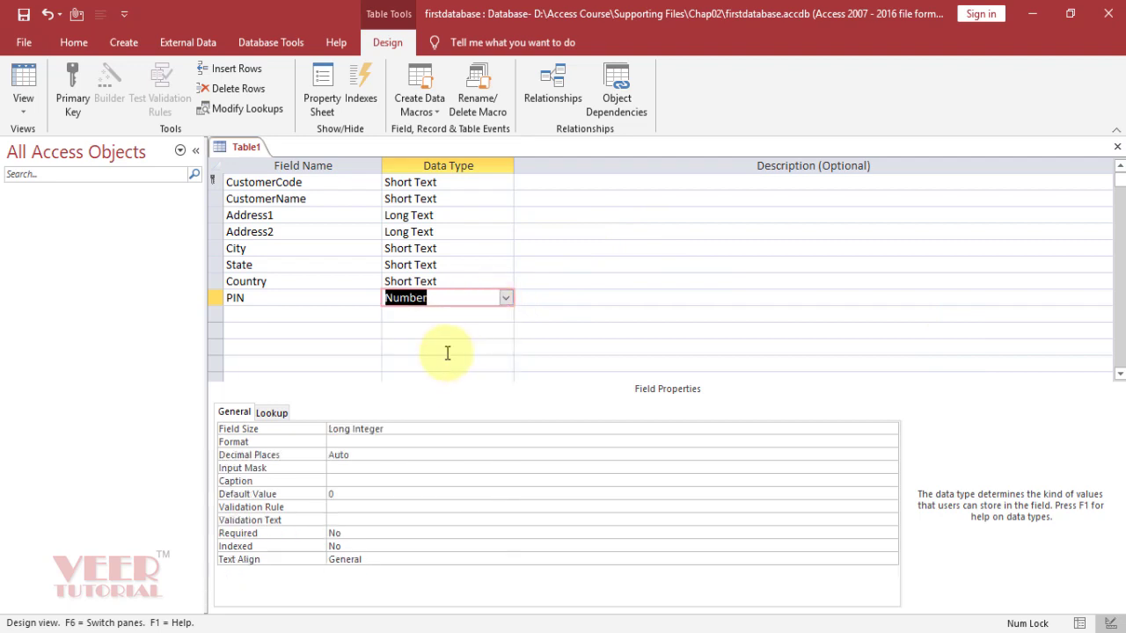
click(255, 314)
text(Co)
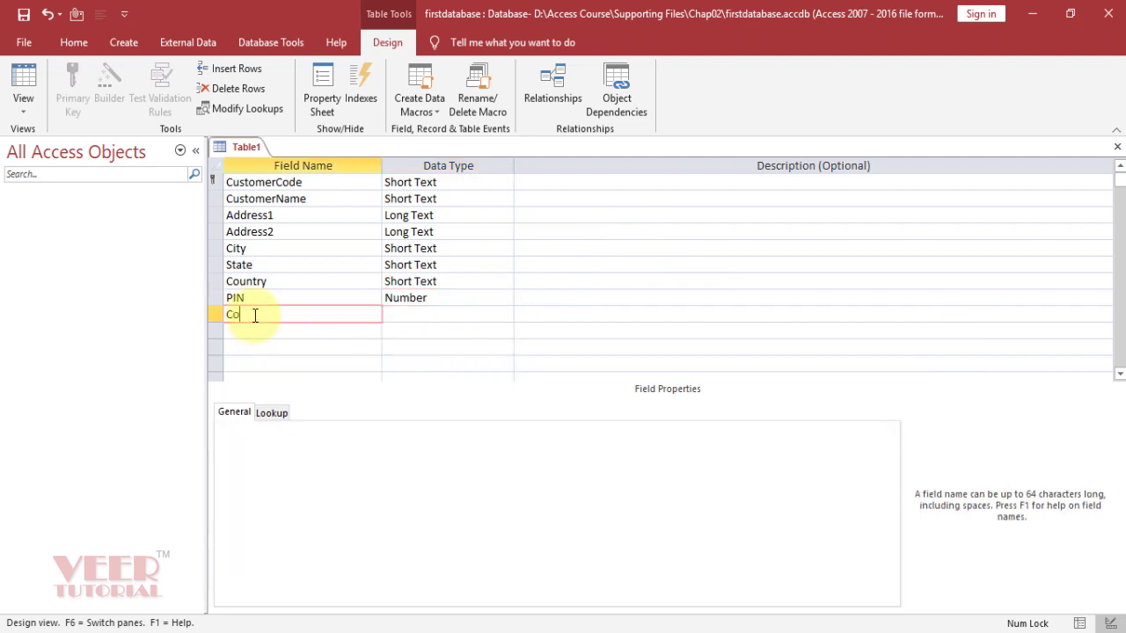
text(ntact N)
key(BackSpace)
key(BackSpace)
text(No)
key(Tab)
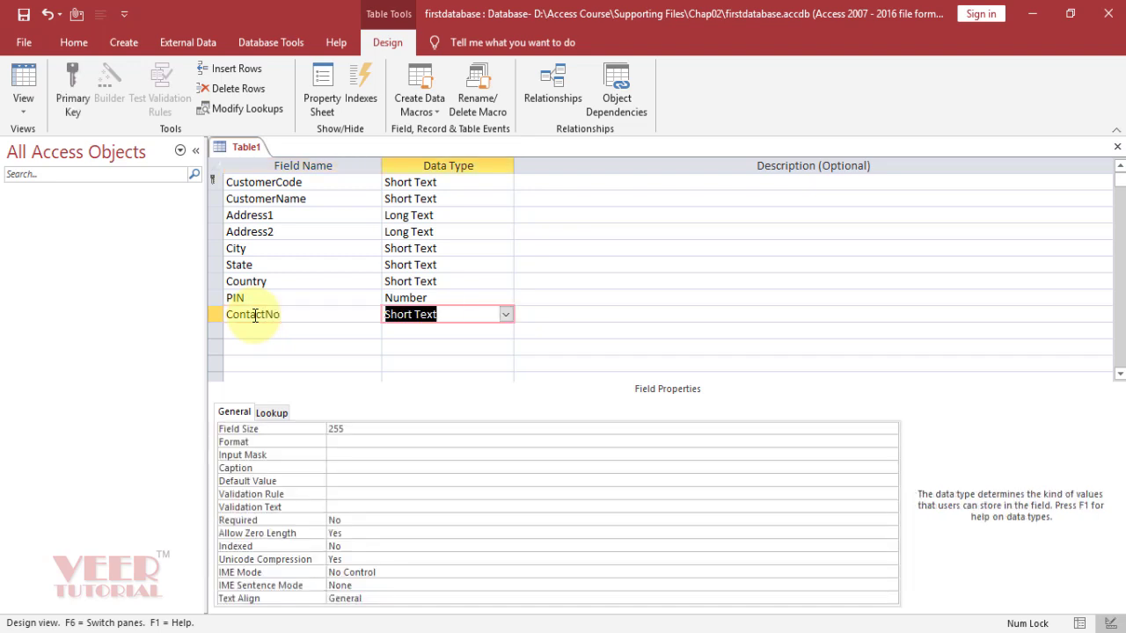
click(506, 313)
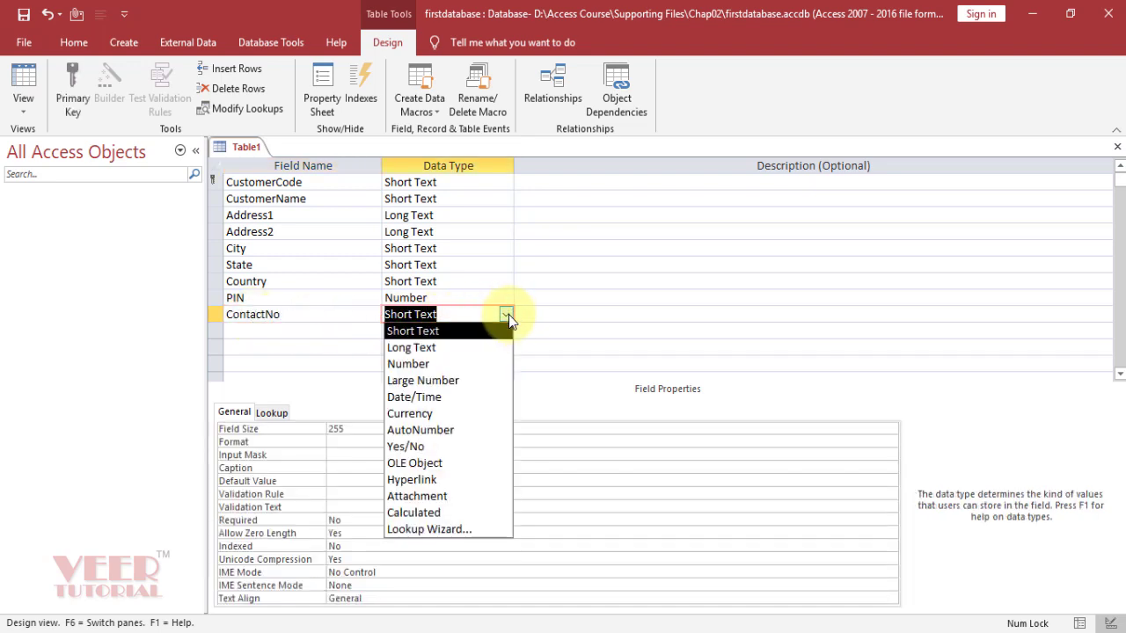
click(483, 363)
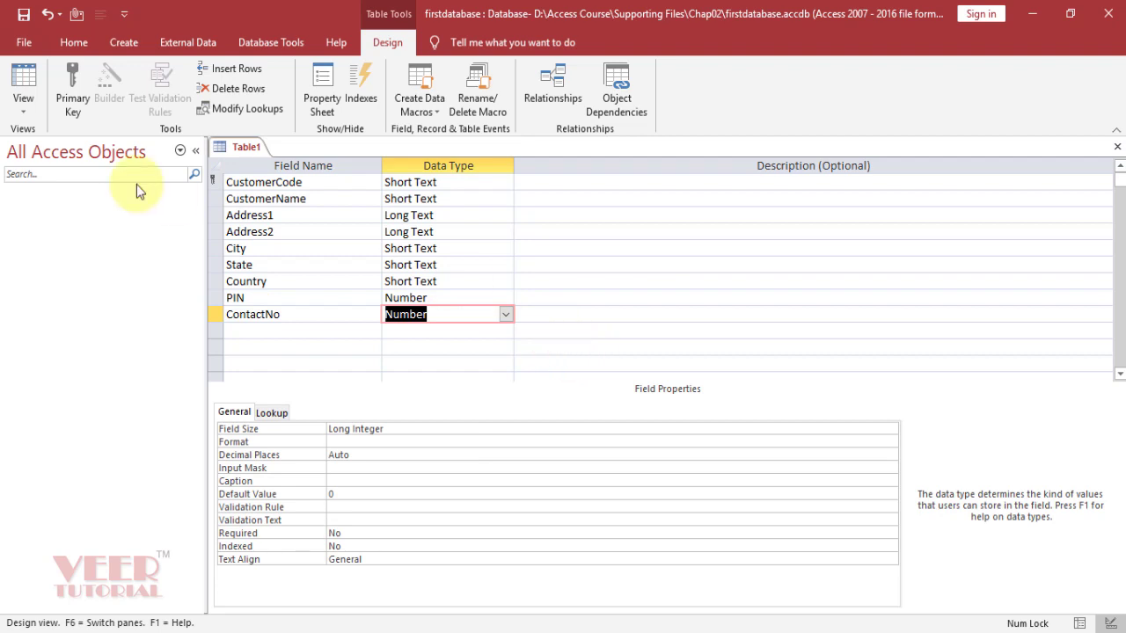
click(23, 15)
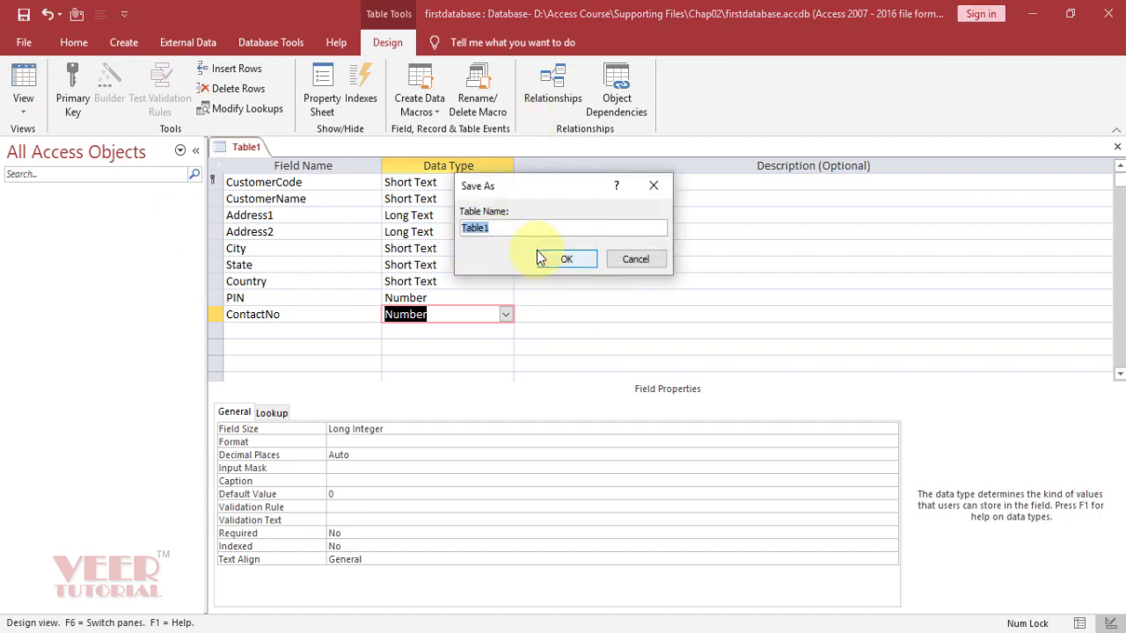
Save the table as tCustomer and close its design window
text(tCustomer)
click(565, 259)
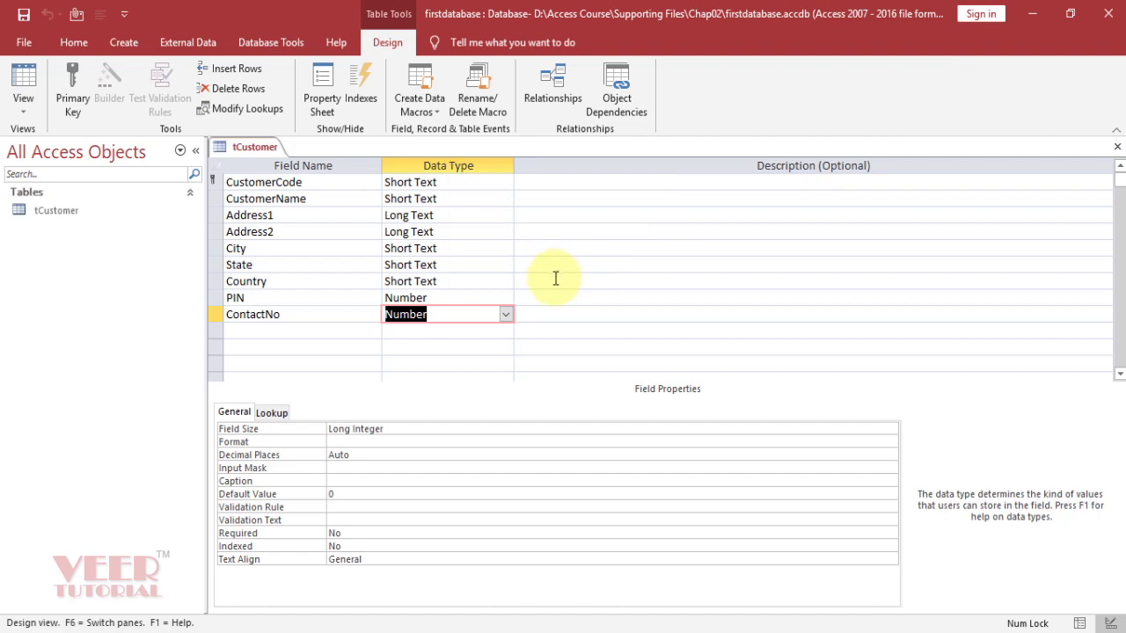
click(1117, 146)
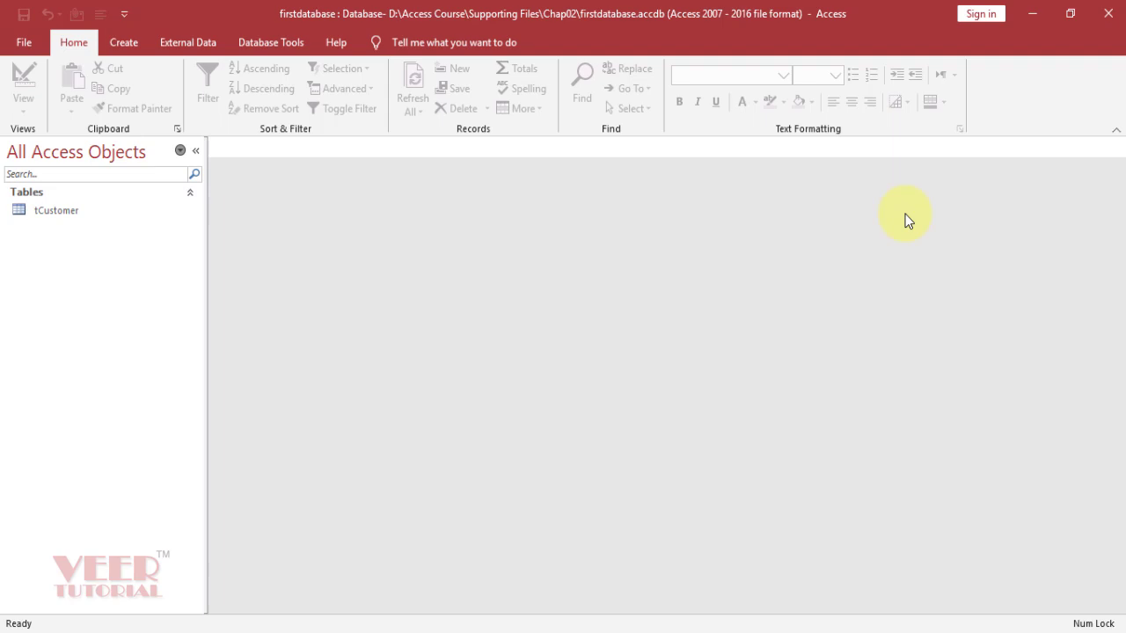
Enter customer 1001, ABC Ltd, Shop 3, New Market, Delhi, New Delhi, India, PIN 125465, contact 98126545
double_click(57, 215)
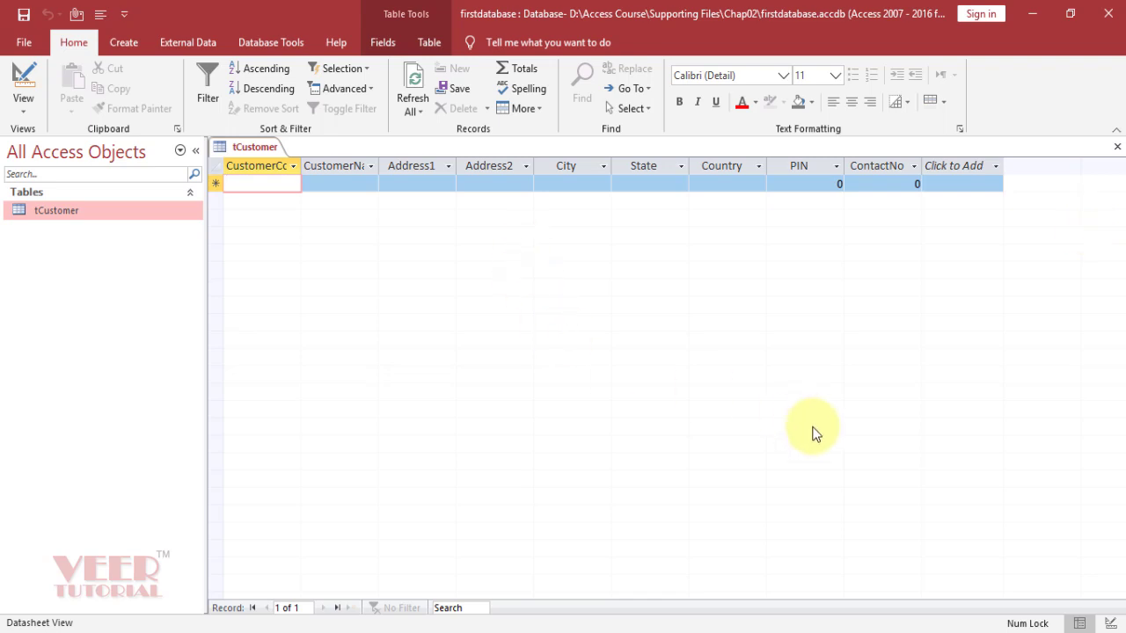
text(1001)
key(Tab)
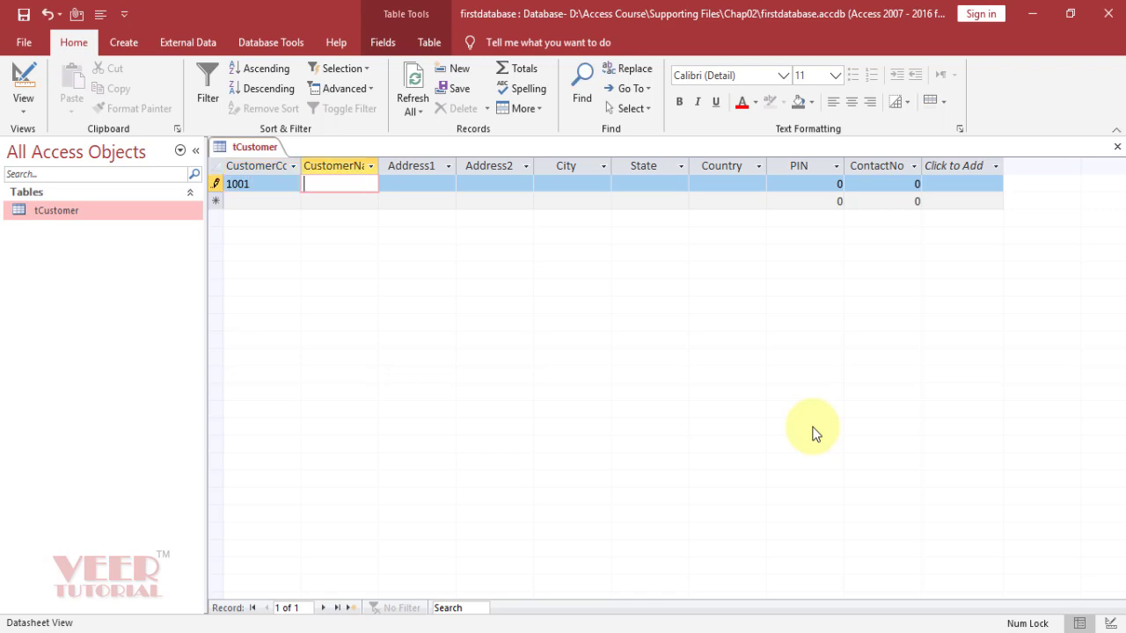
text(ABC Ltd)
key(Tab)
text(Shop 3)
key(Tab)
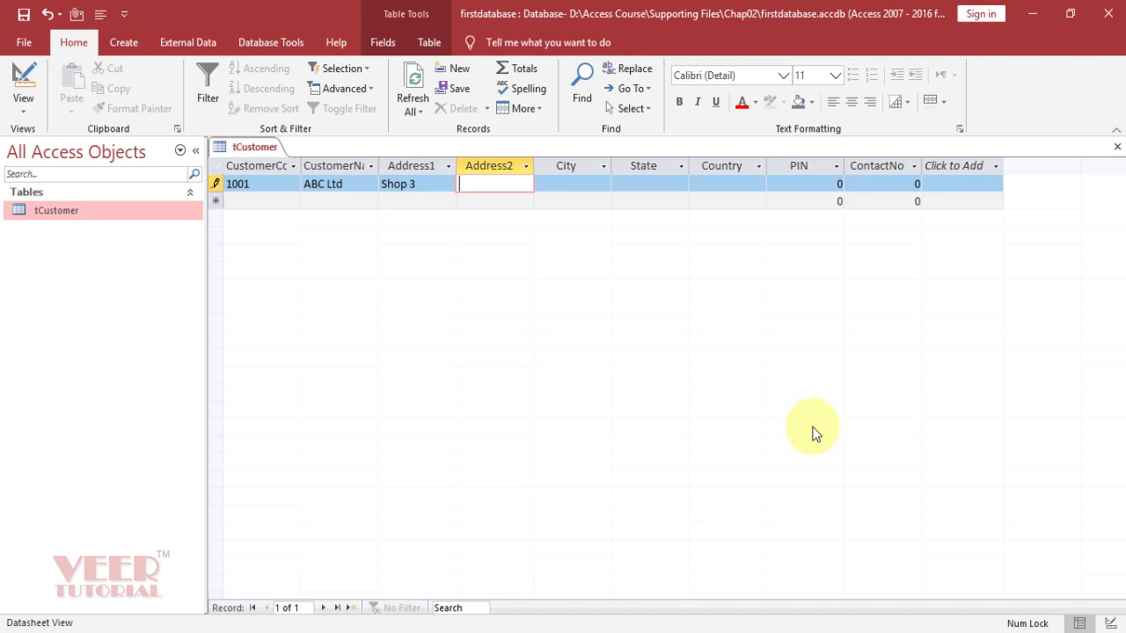
text(New Market)
key(Tab)
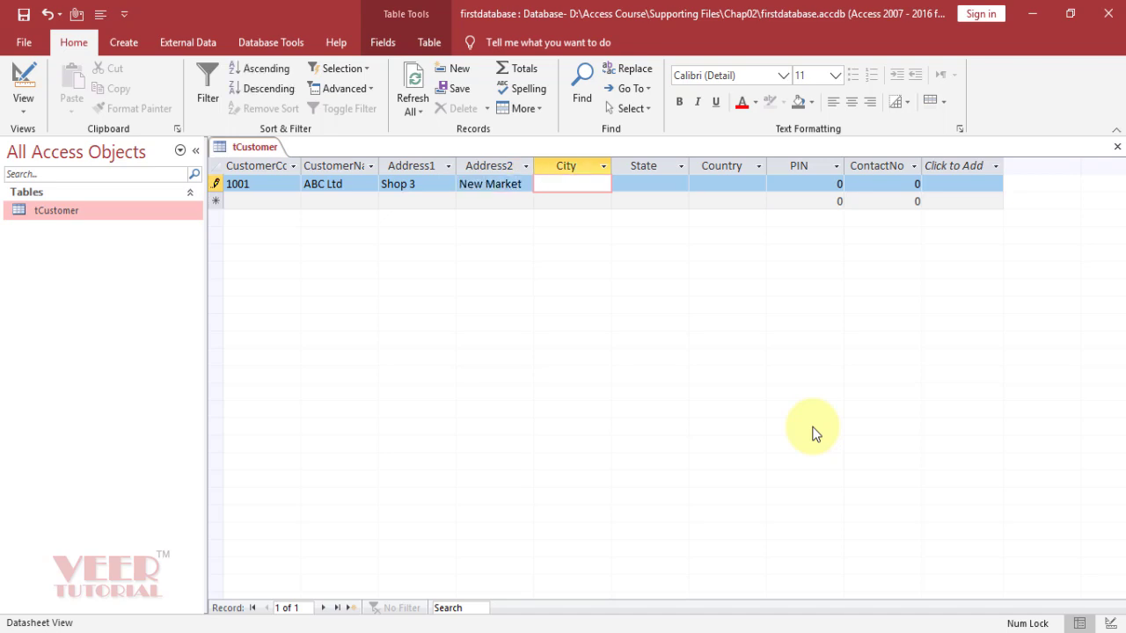
text(Delhi)
key(Tab)
text(New Delhi)
key(Tab)
text(India)
key(Tab)
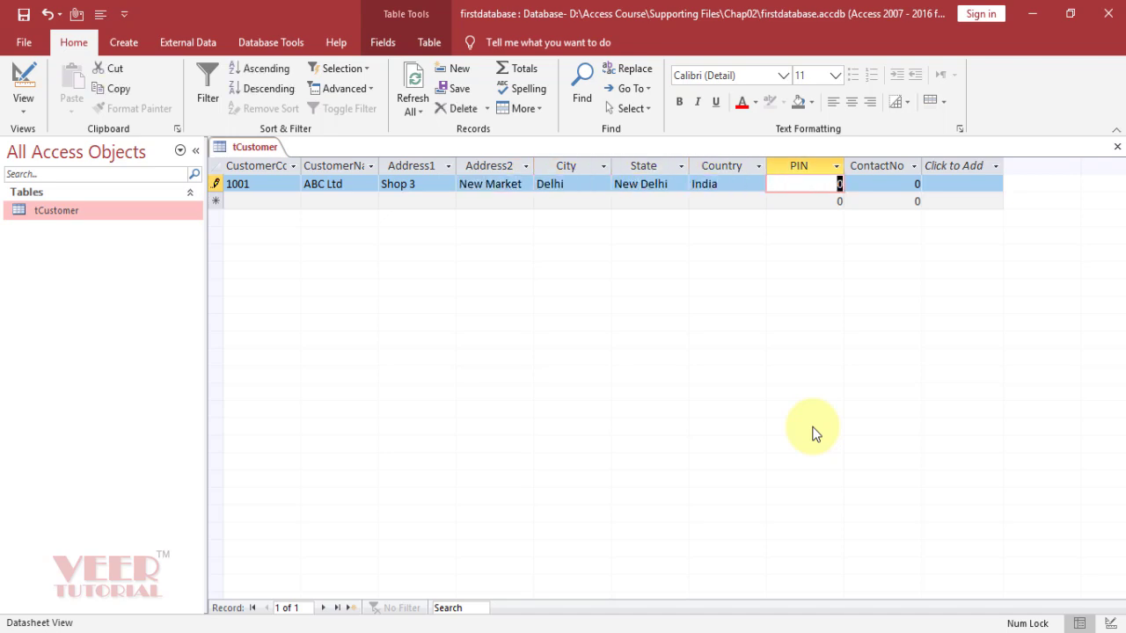
text(125465)
key(Tab)
text(98126545)
key(Tab)
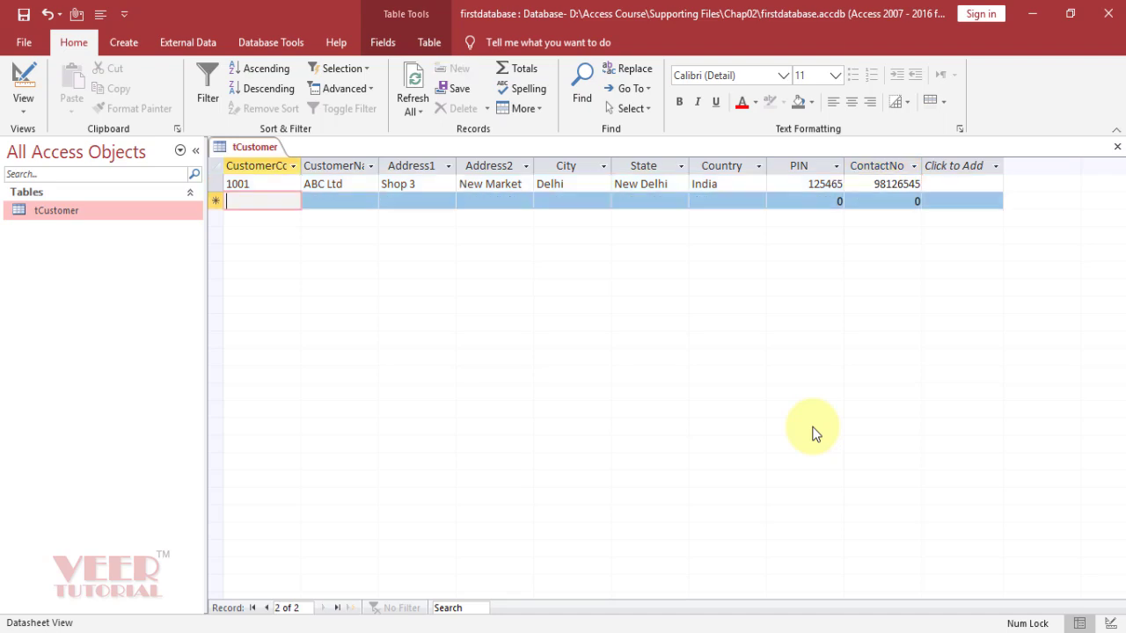
key(Up)
key(Tab)
key(Tab)
key(Tab)
key(Tab)
key(Tab)
key(Tab)
key(Tab)
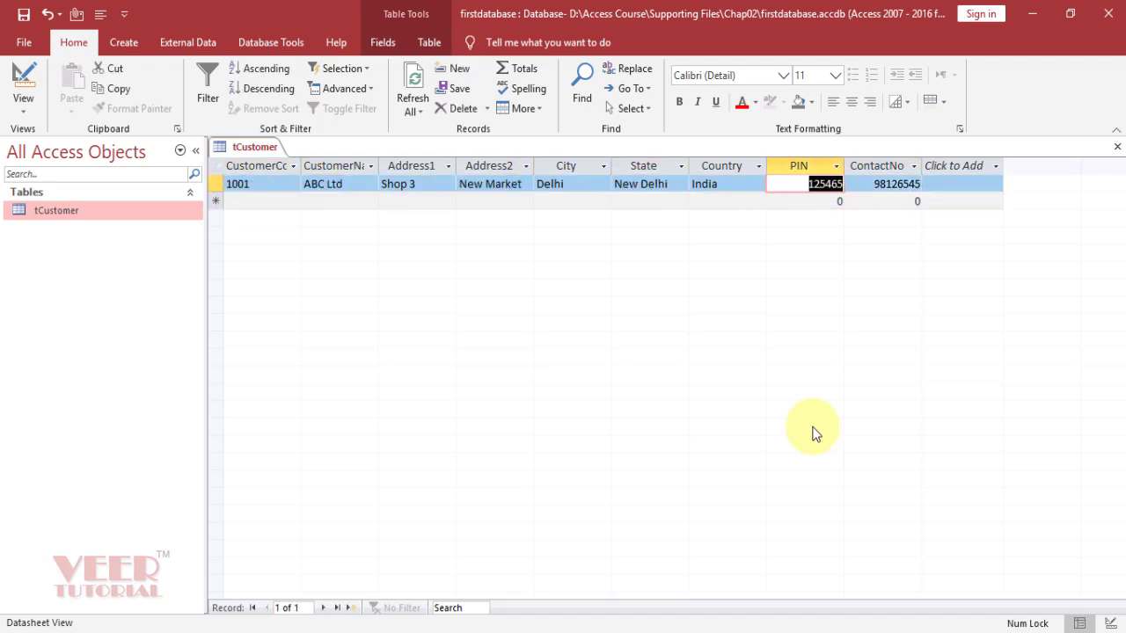
key(Tab)
text(98126545)
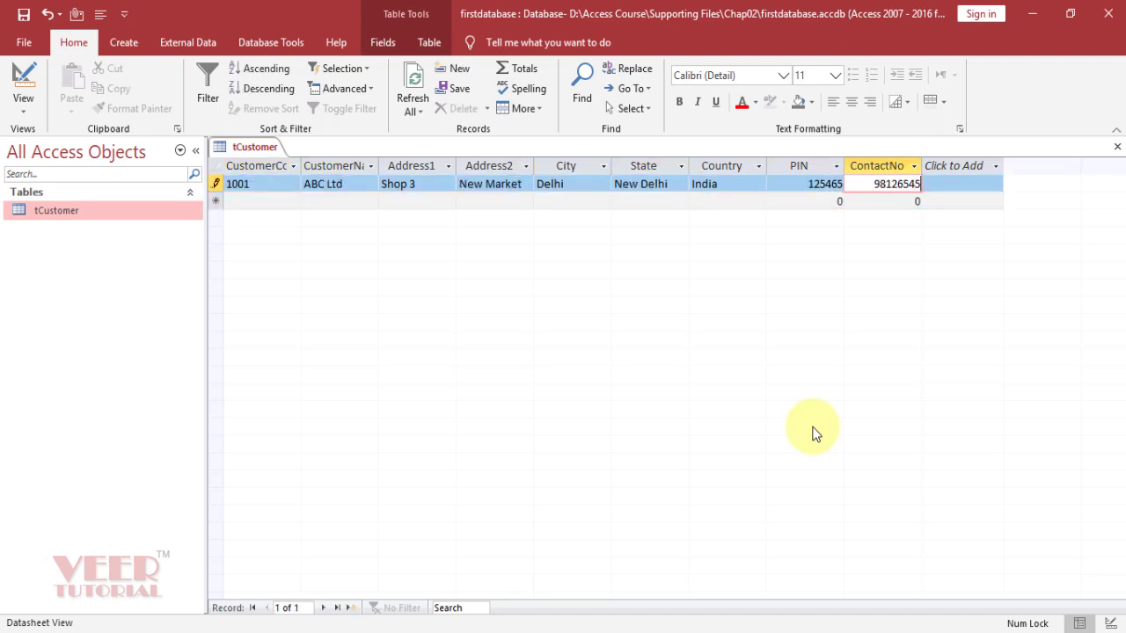
text(45)
key(Tab)
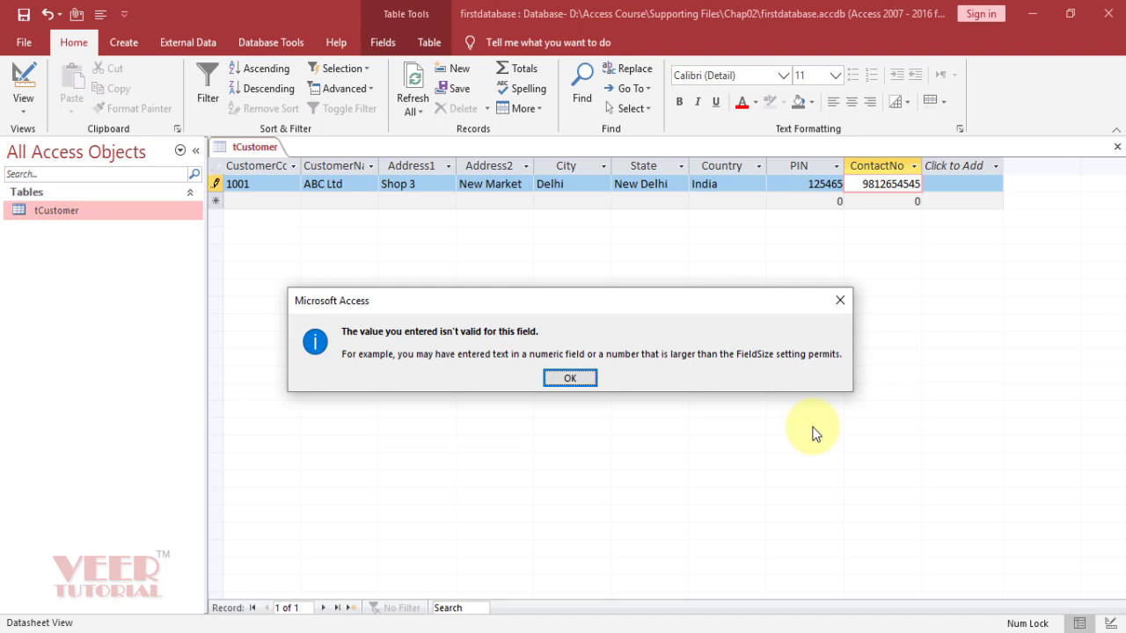
click(576, 378)
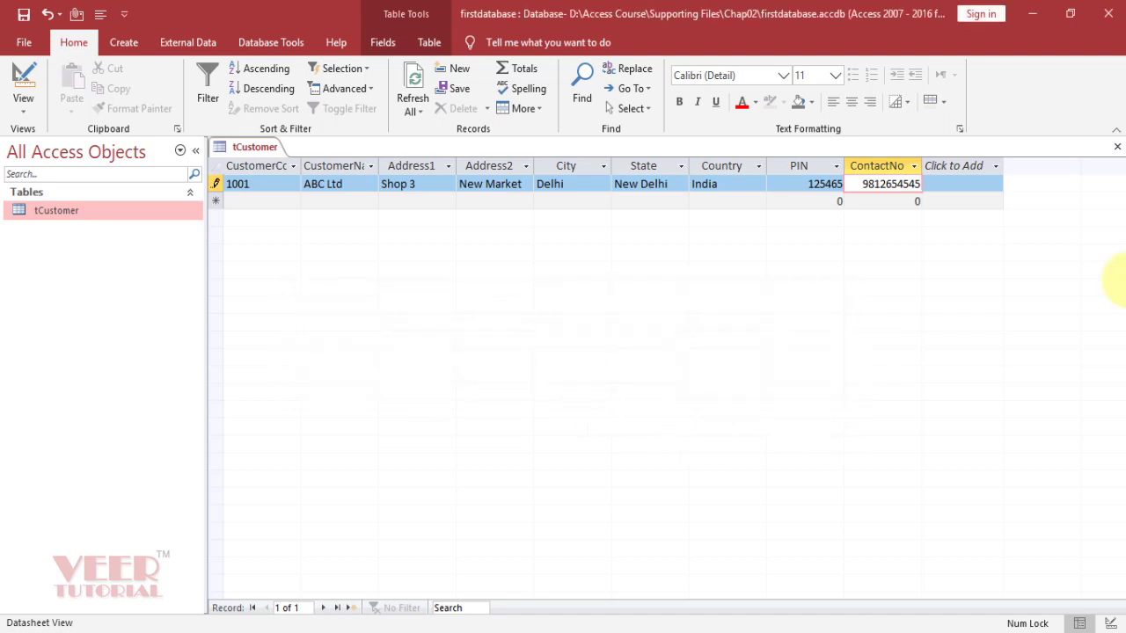
key(BackSpace)
key(BackSpace)
key(Tab)
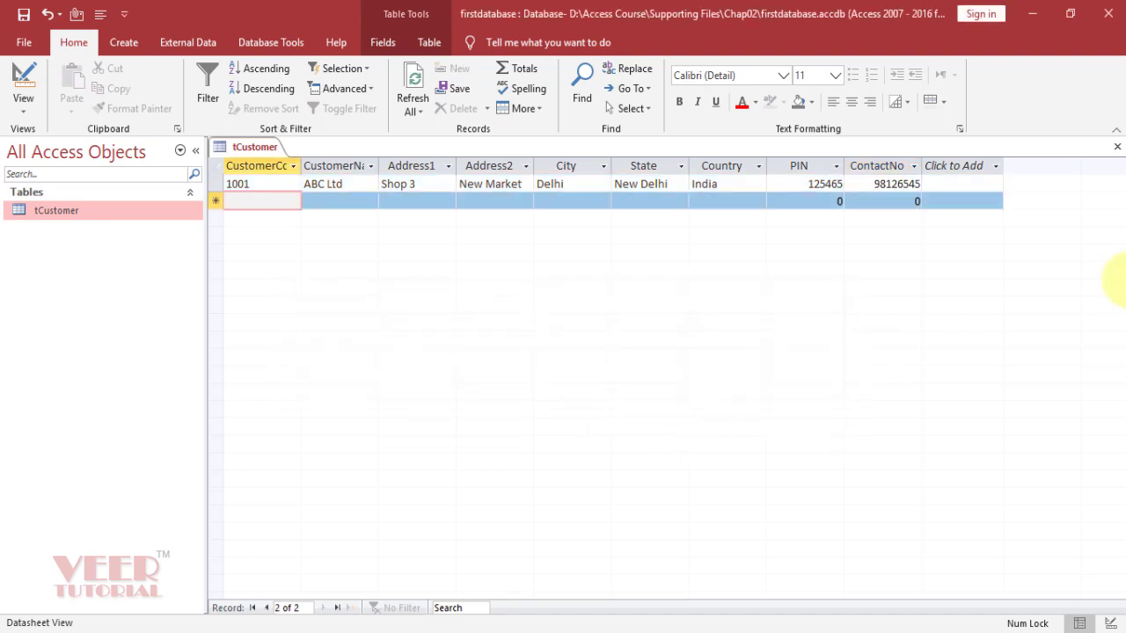
In Design View, change ContactNo to Large Number and accept the compatibility warning
click(34, 86)
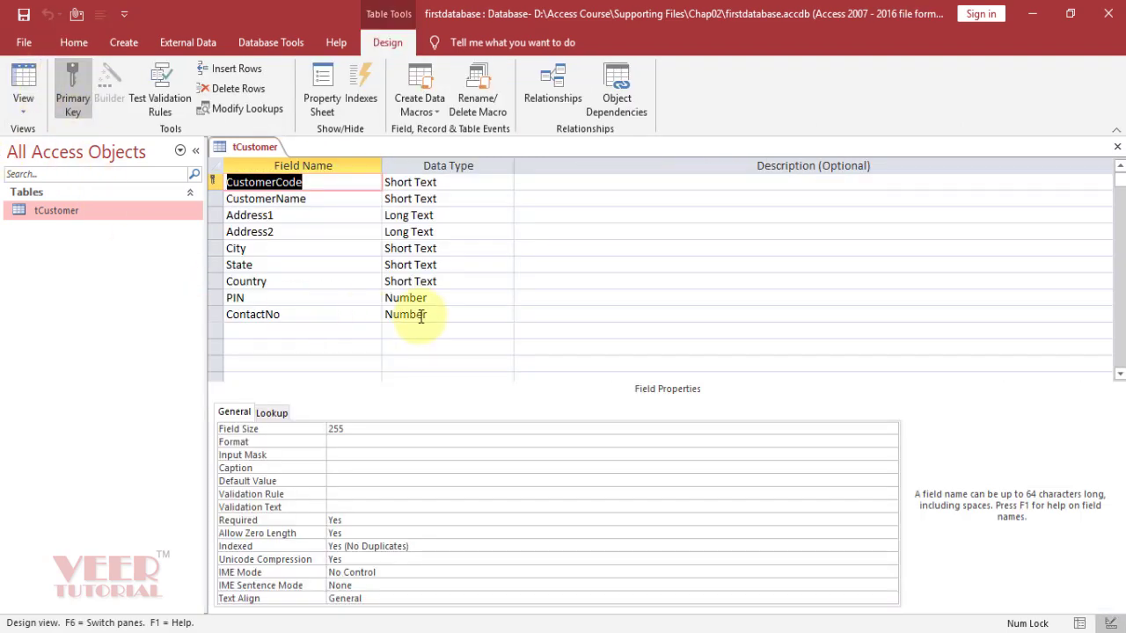
click(467, 318)
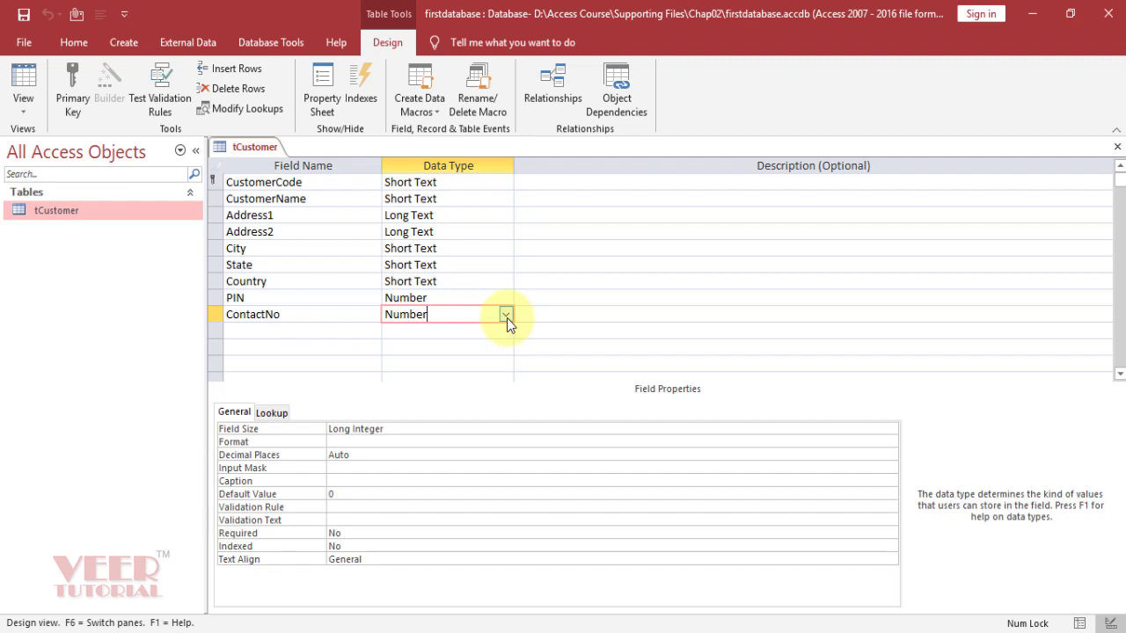
click(506, 315)
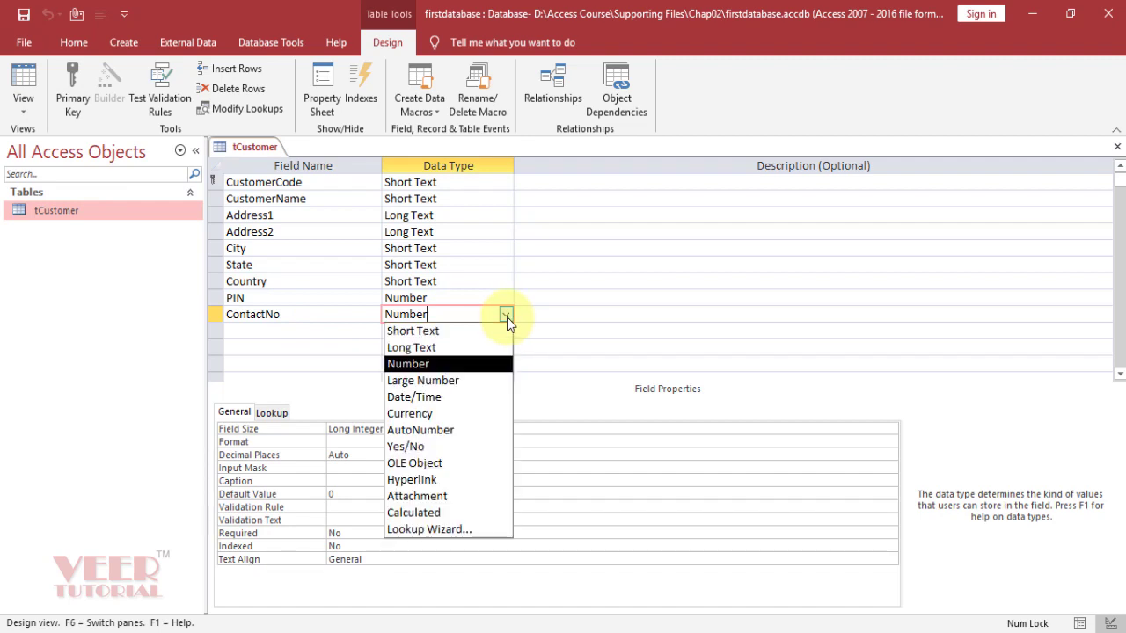
click(479, 386)
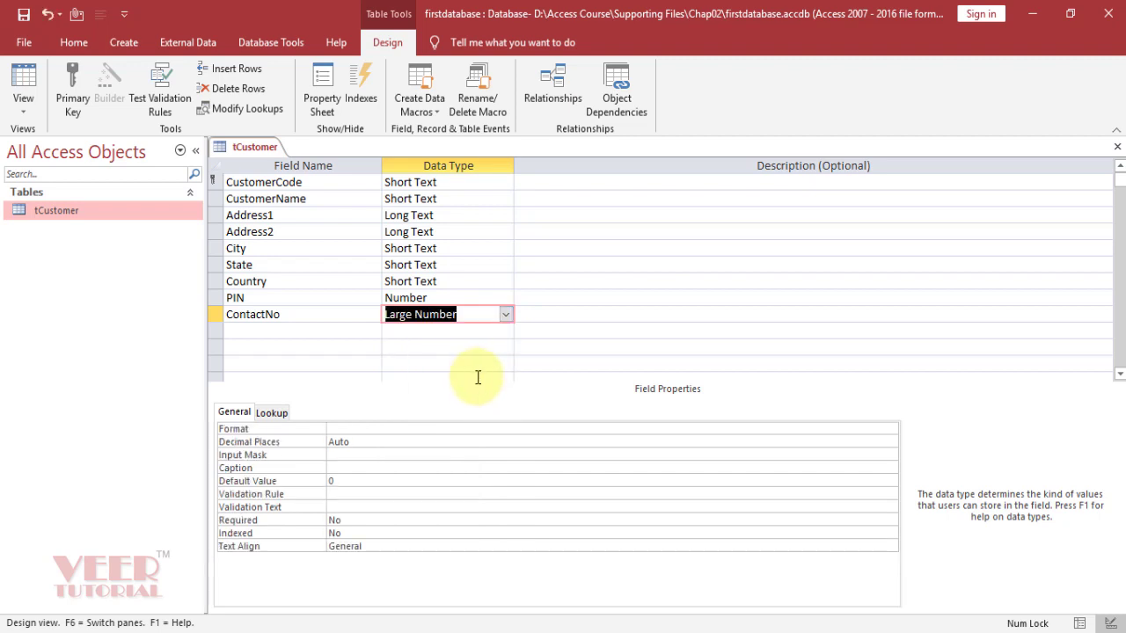
click(479, 387)
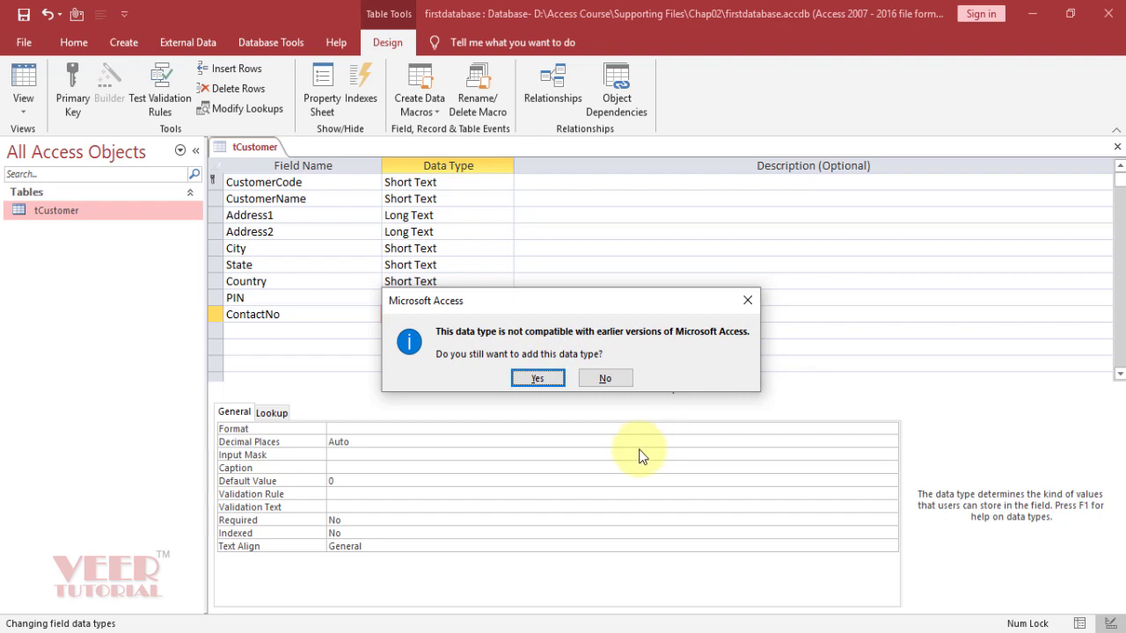
click(538, 379)
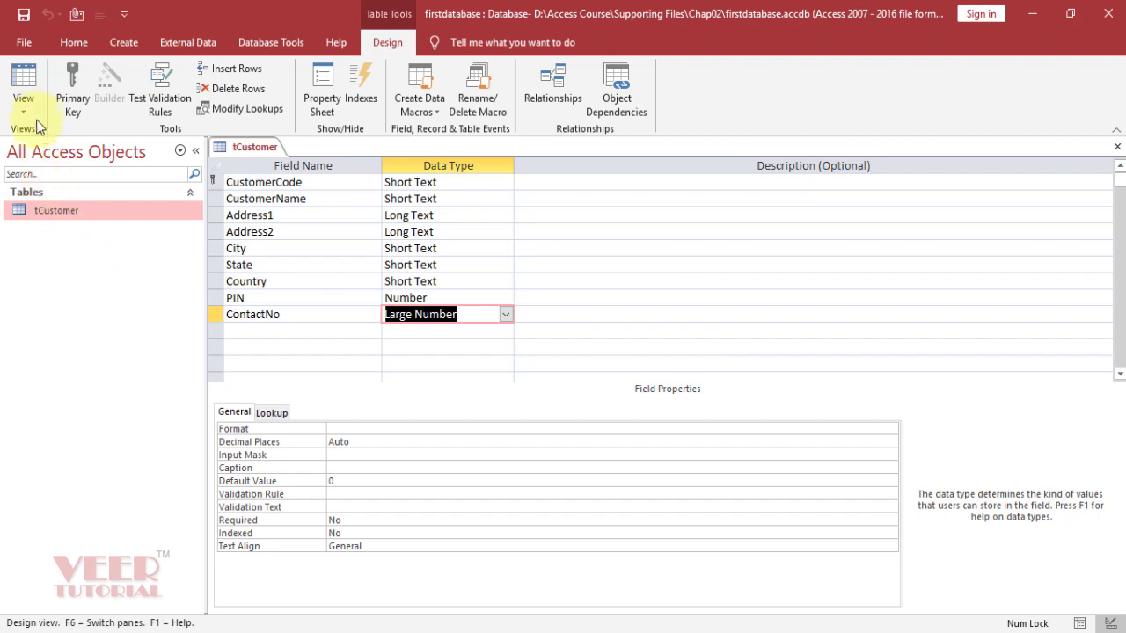
click(27, 79)
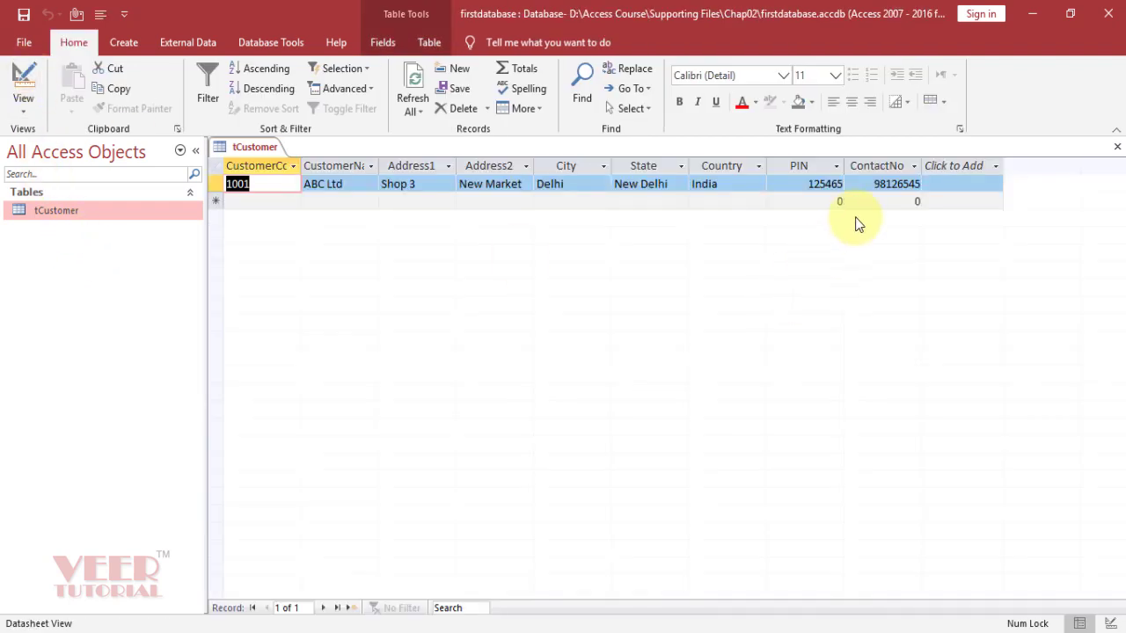
click(891, 184)
key(End)
text(45)
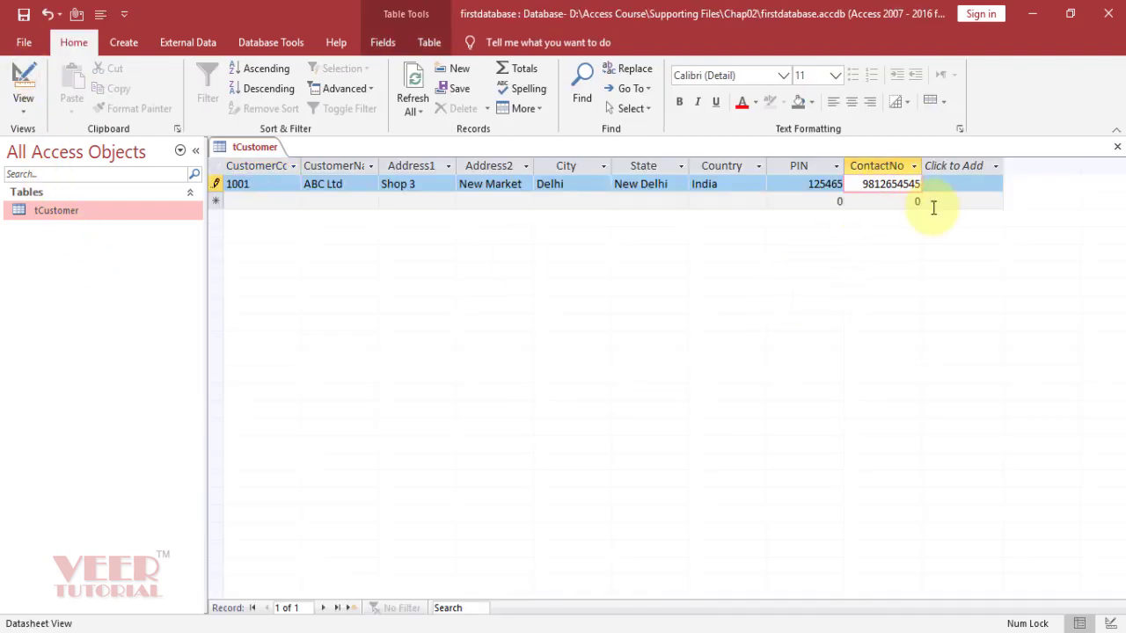
key(Tab)
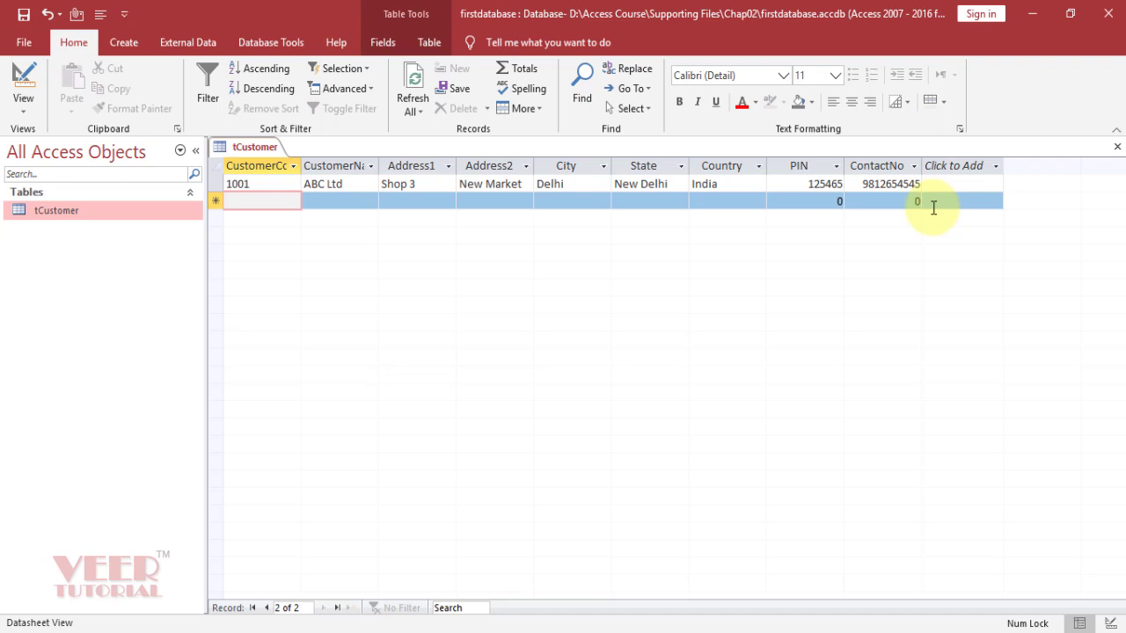